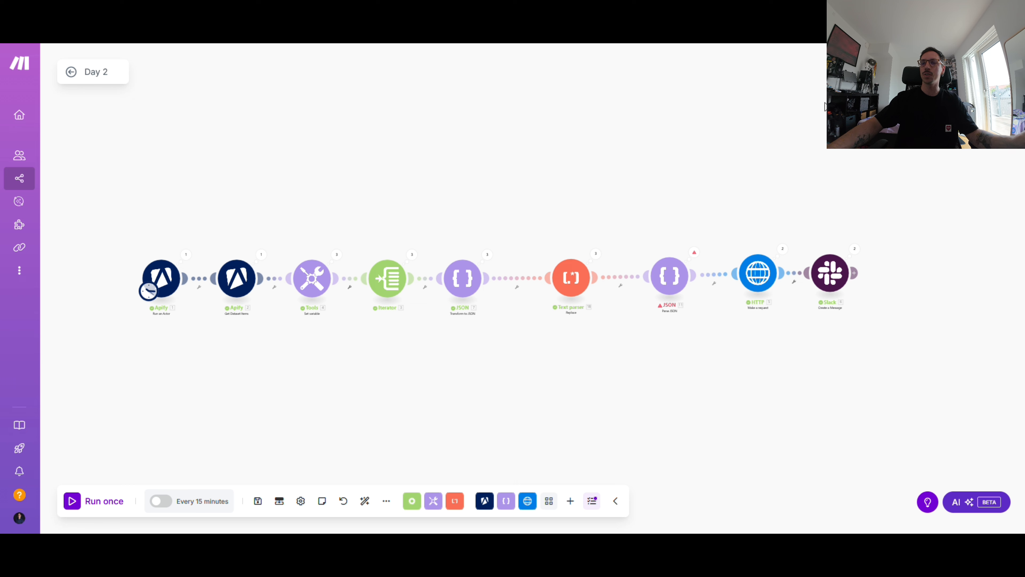
# Step: Examine the Make.com API token in Apify's API & Integrations settings and return to the Make scenario
pyautogui.click(77, 24)
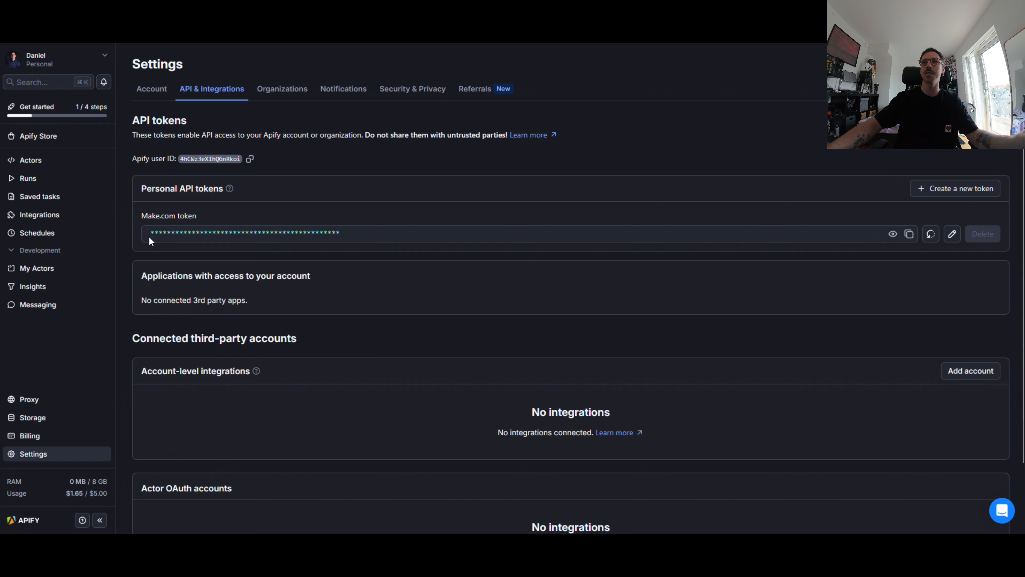
pyautogui.moveTo(149, 236); pyautogui.dragTo(393, 243)
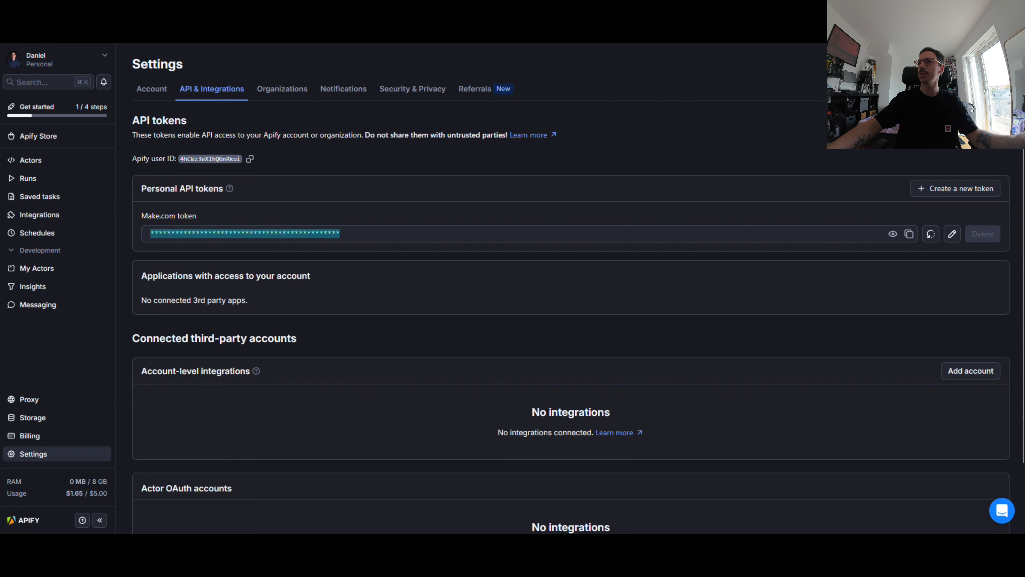
pyautogui.hotkey('ctrl', 'Tab')
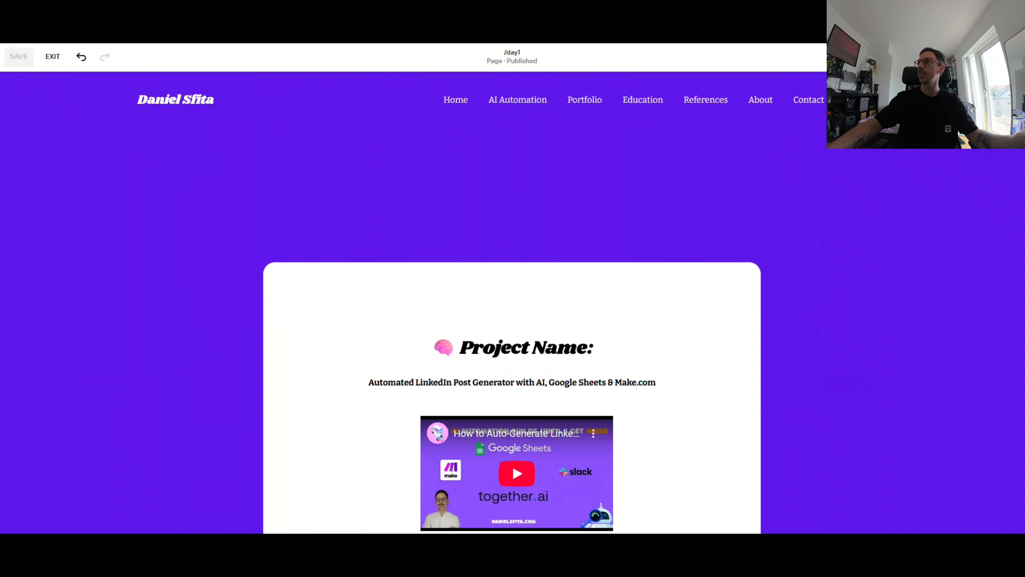
pyautogui.hotkey('ctrl', 'Tab')
pyautogui.hotkey('ctrl', 'Tab')
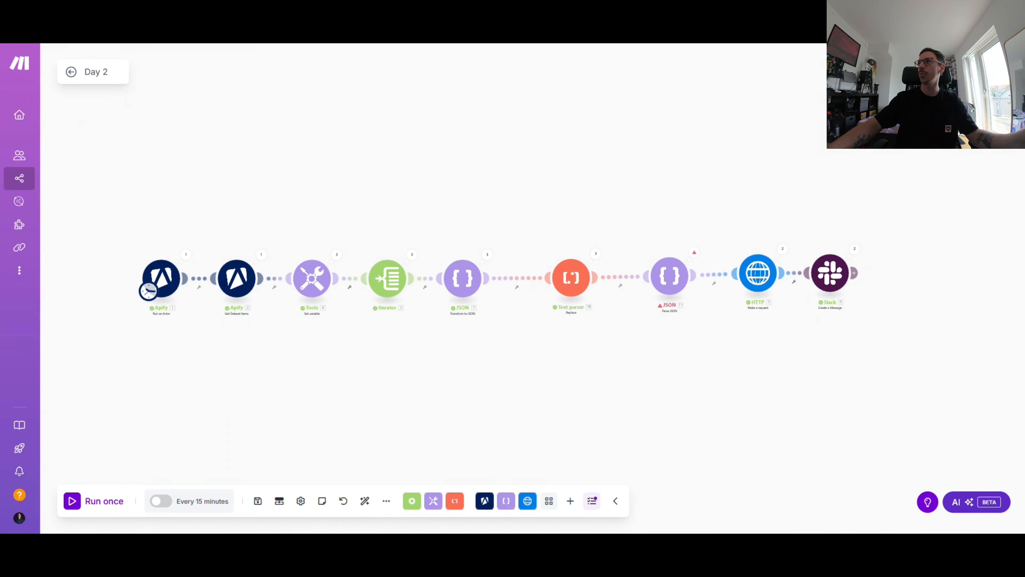
# Step: Open the settings of the Apify Run an Actor module and check its available connections
pyautogui.click(163, 286)
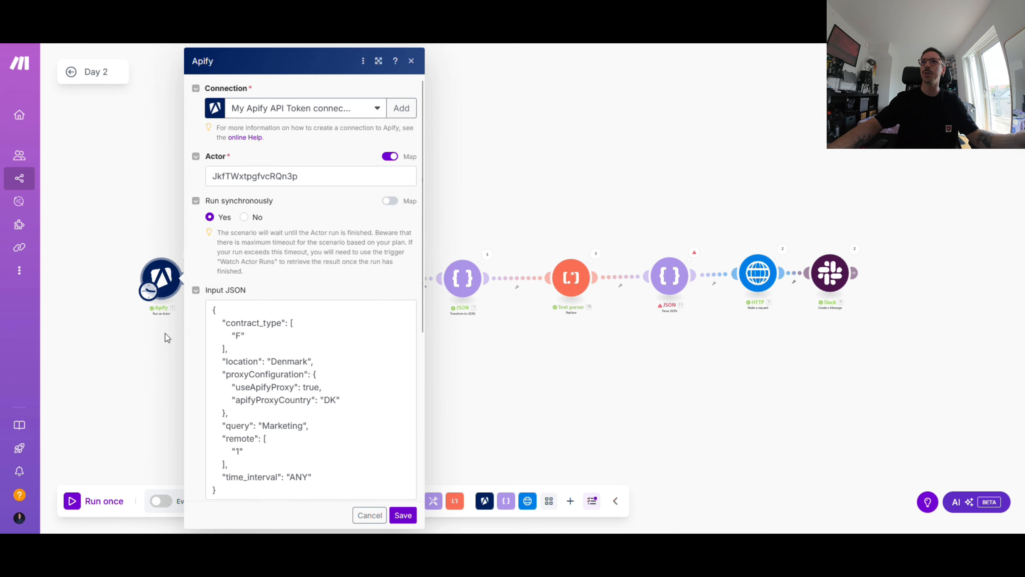
pyautogui.click(153, 336)
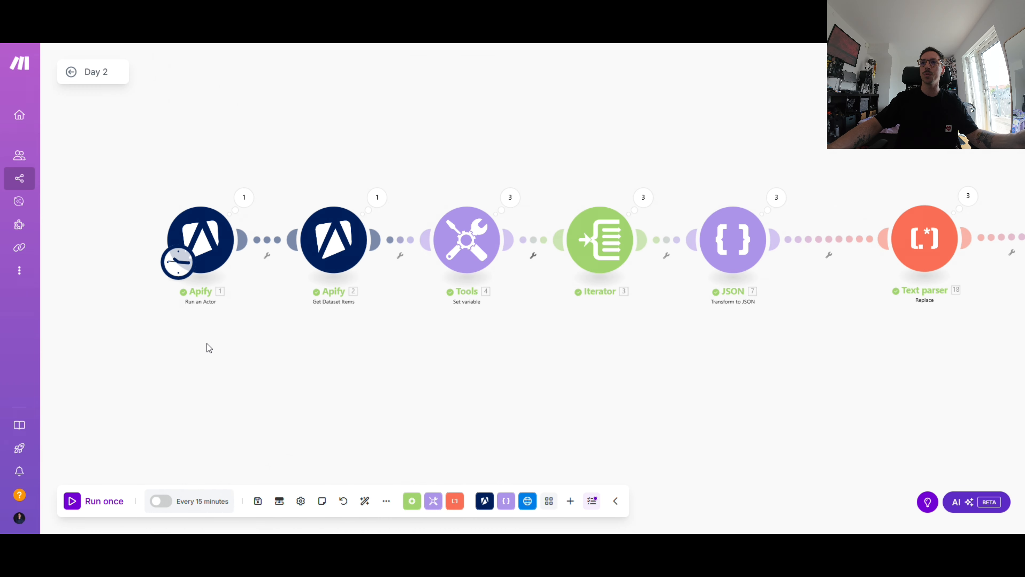
pyautogui.scroll(-1, 206, 343)
pyautogui.moveTo(207, 343)
pyautogui.mouseDown()
pyautogui.moveTo(168, 302)
pyautogui.moveTo(200, 359)
pyautogui.mouseUp()
pyautogui.scroll(-3, 168, 302)
pyautogui.scroll(3, 199, 359)
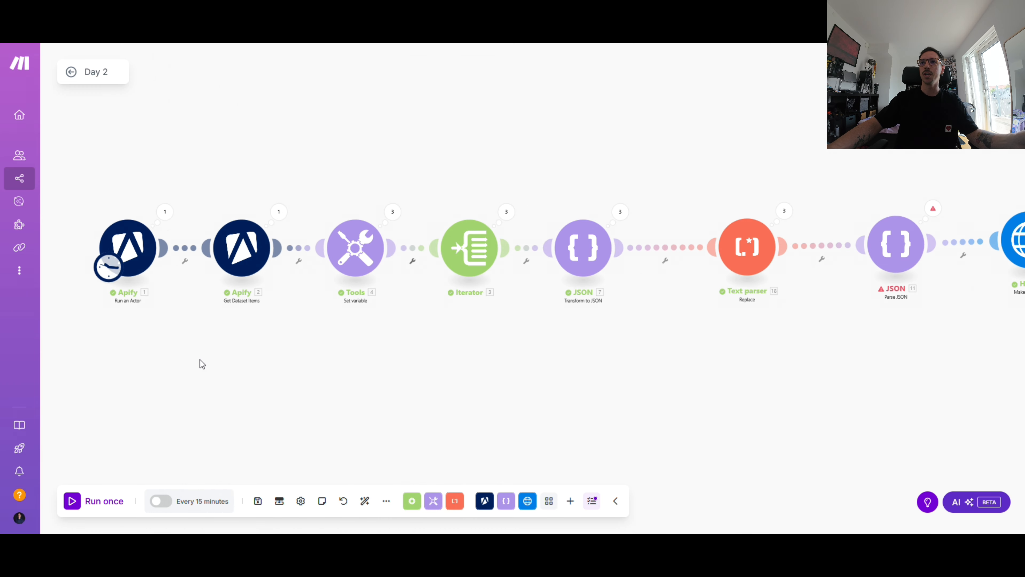
pyautogui.click(129, 244)
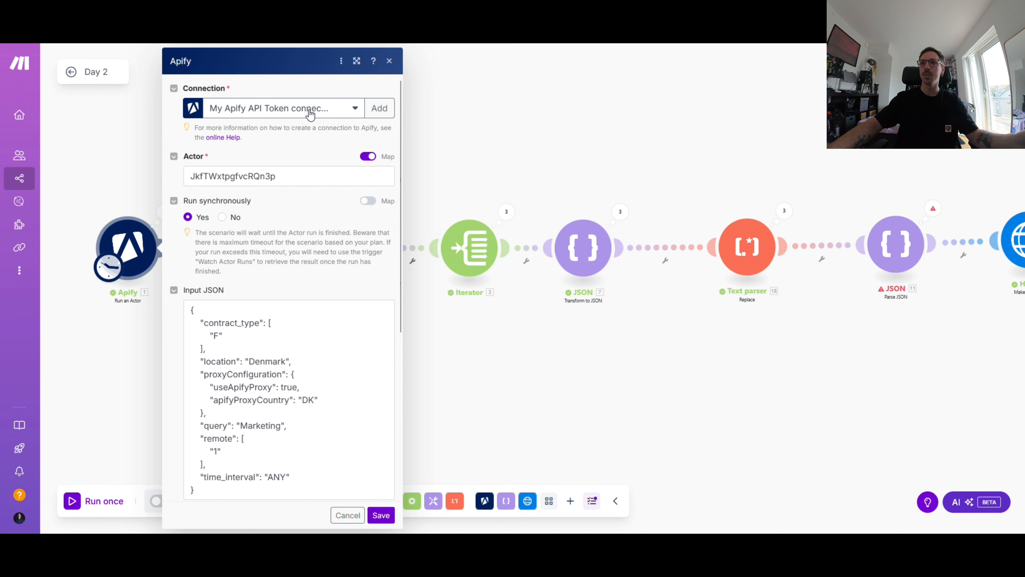
pyautogui.click(350, 108)
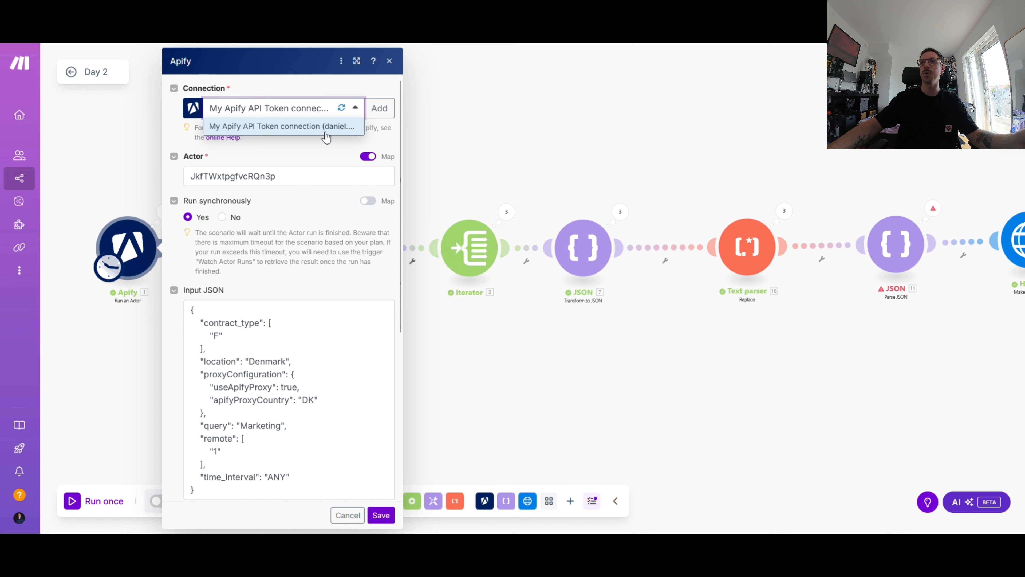
pyautogui.click(304, 87)
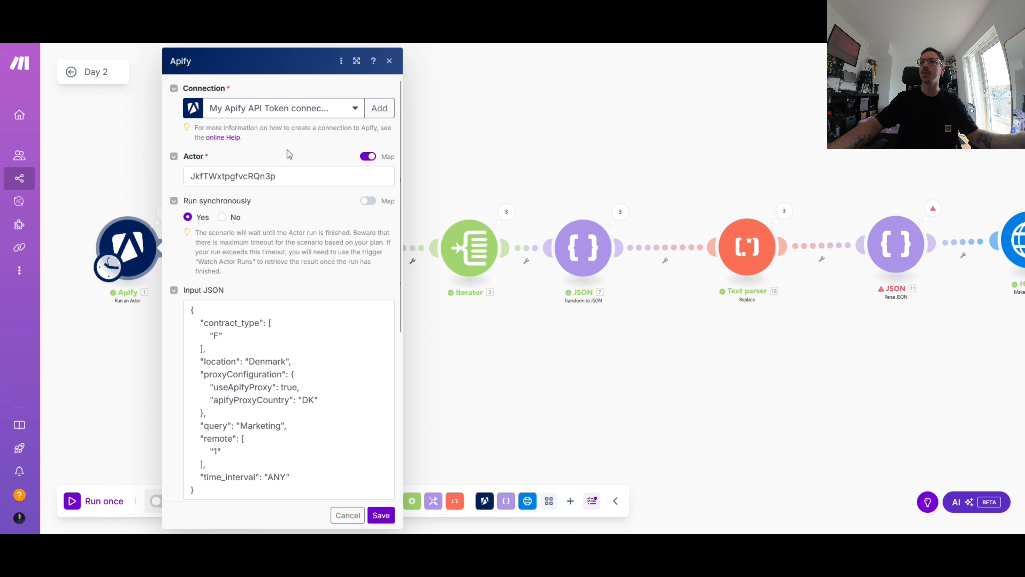
# Step: Switch to the Apify console and open the Actors list in a new browser tab
pyautogui.hotkey('ctrl', 'Tab')
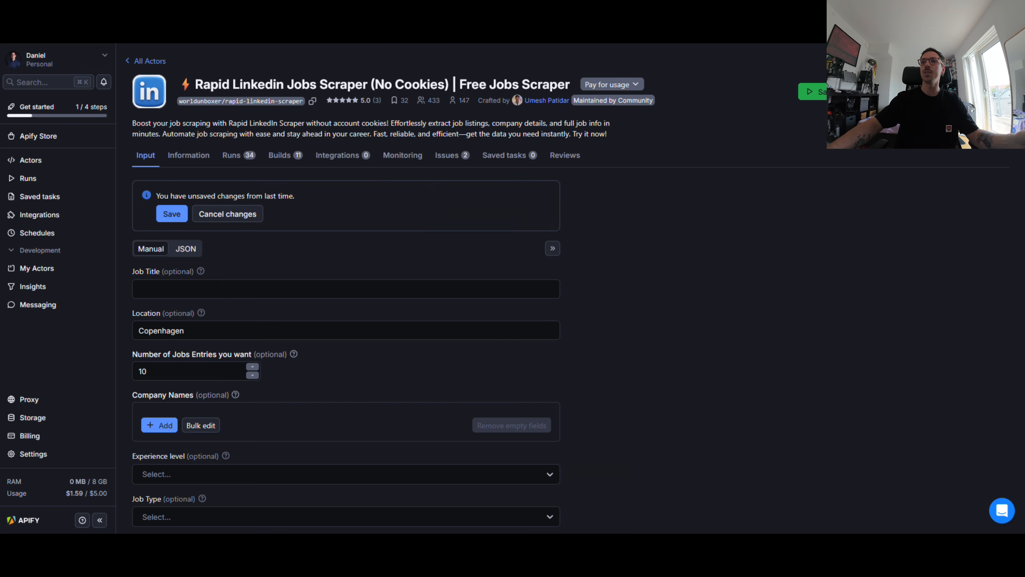
pyautogui.rightClick(67, 161)
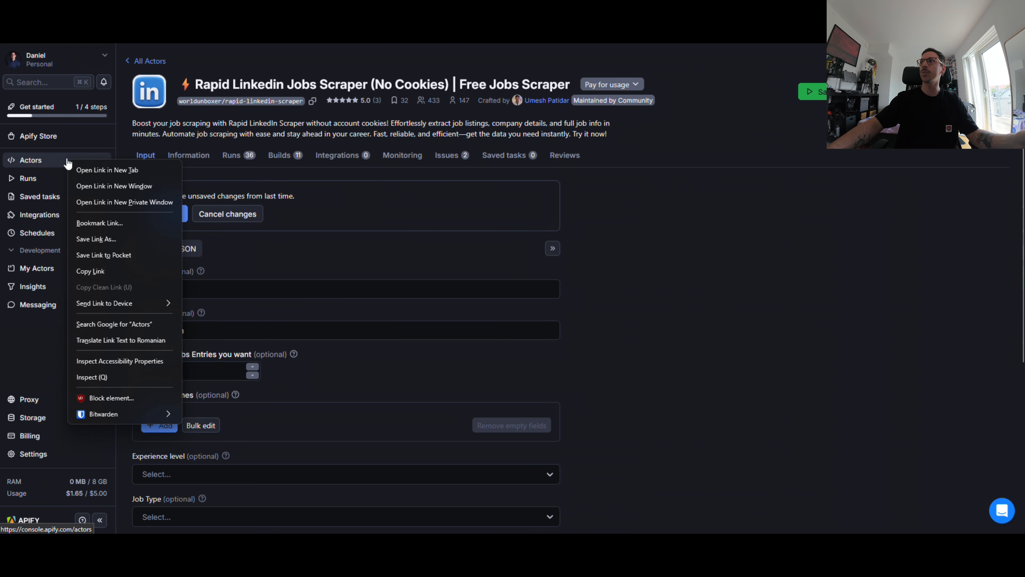
pyautogui.click(92, 171)
pyautogui.hotkey('ctrl', 'Tab')
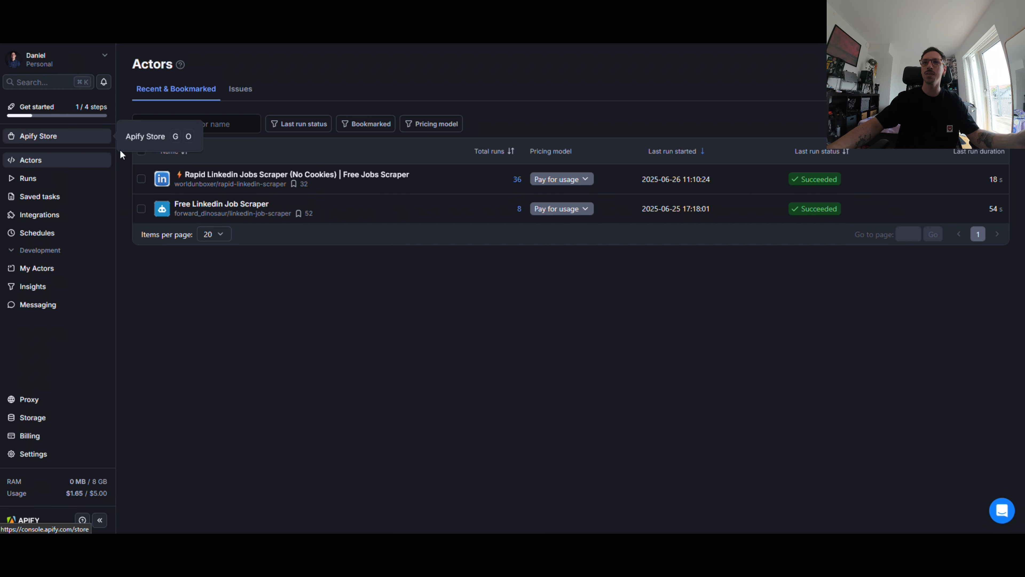
# Step: Open the Apify Store and browse its pre-built Actors, developer tools and collections
pyautogui.click(59, 137)
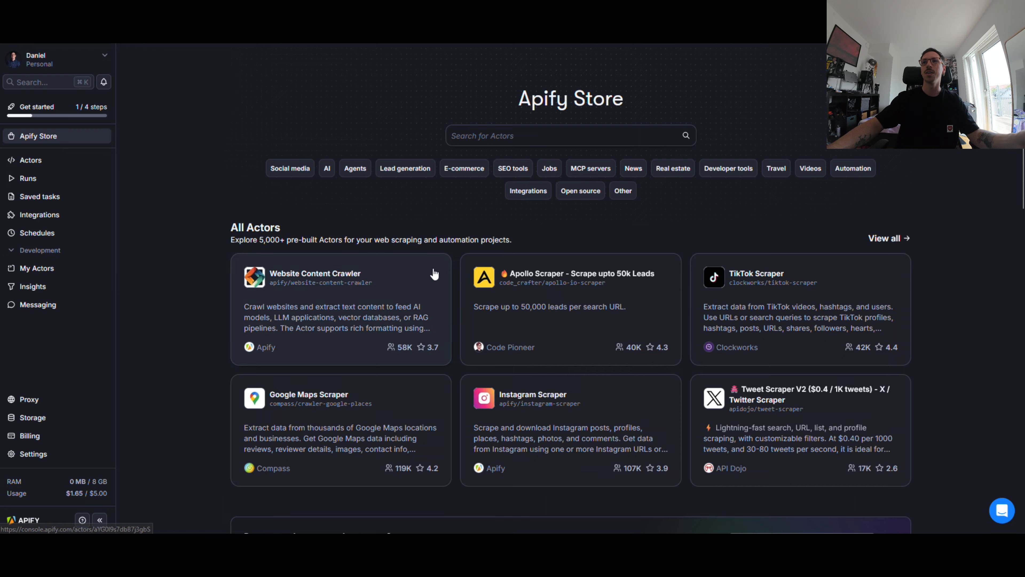
pyautogui.scroll(-5, 434, 274)
pyautogui.scroll(4, 293, 222)
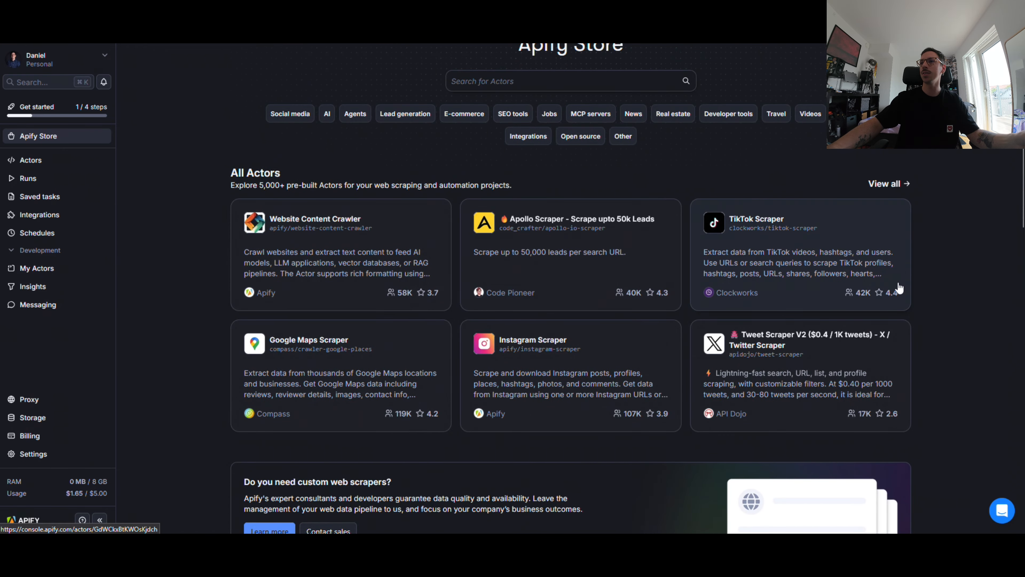
pyautogui.scroll(-4, 654, 273)
pyautogui.scroll(4, 655, 272)
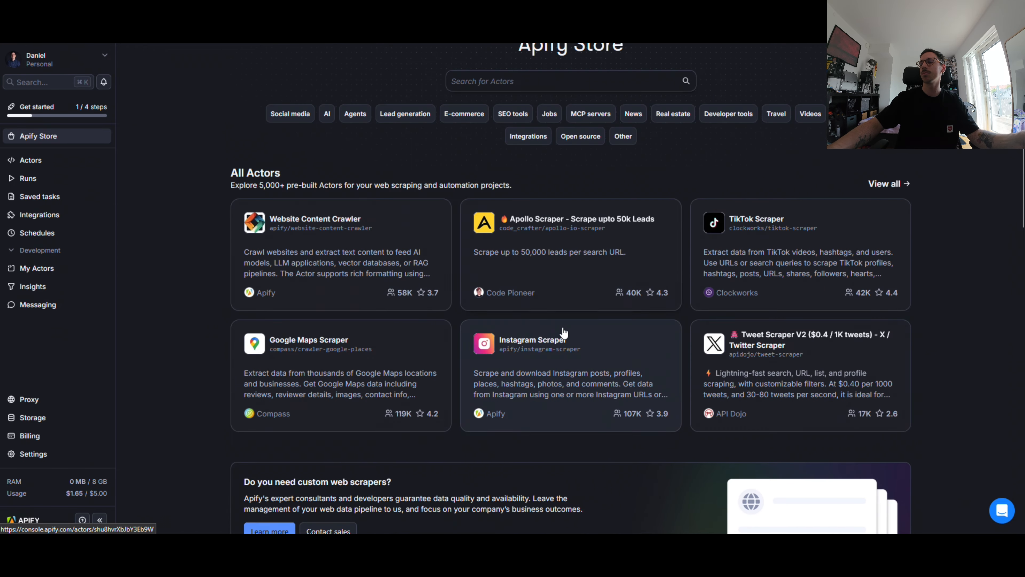
pyautogui.scroll(-5, 794, 361)
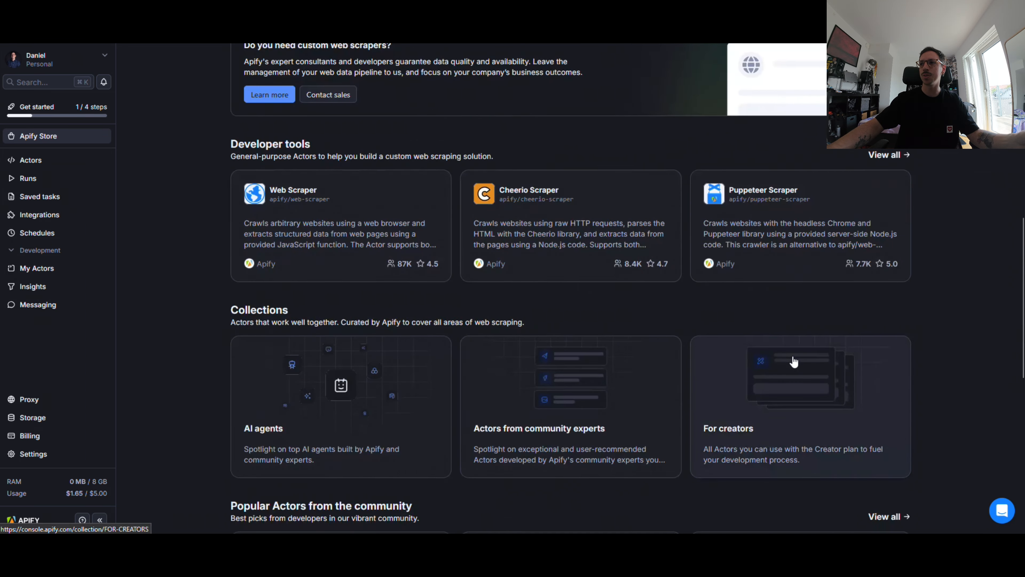
pyautogui.scroll(5, 355, 281)
pyautogui.scroll(2, 179, 189)
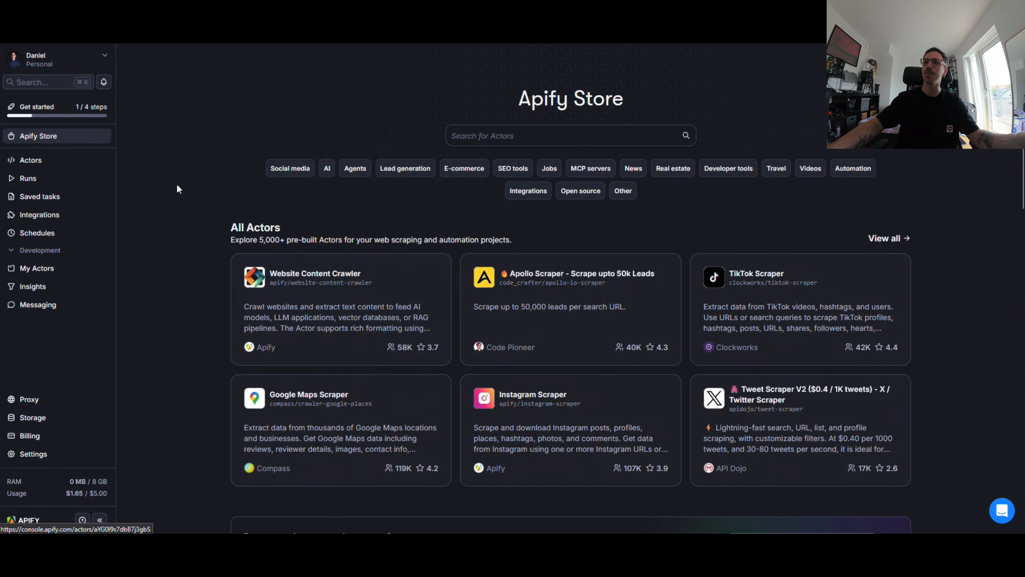
# Step: Open the Rapid Linkedin Jobs Scraper from the recent Actors list and examine its title and input fields
pyautogui.click(66, 166)
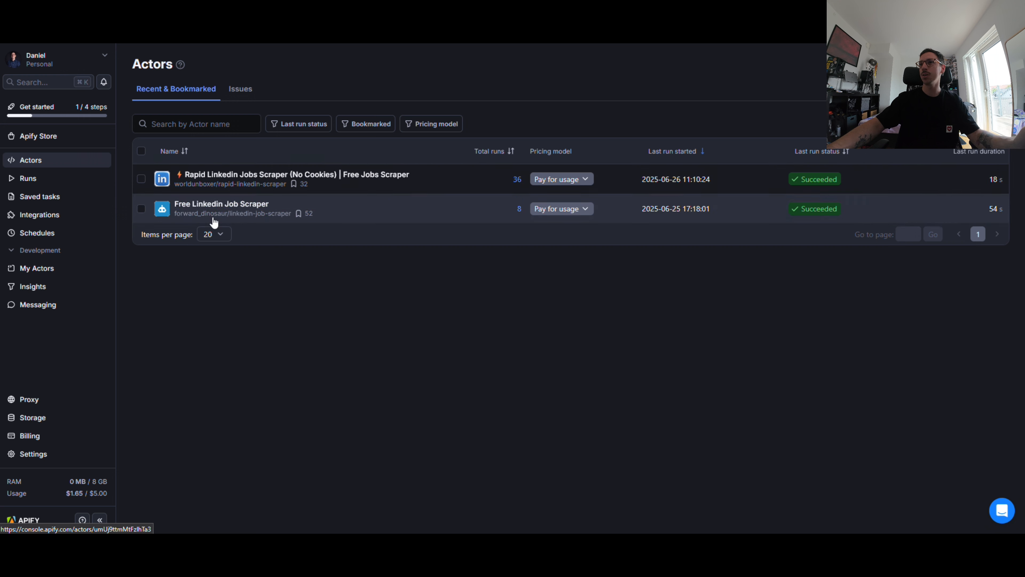
pyautogui.click(141, 211)
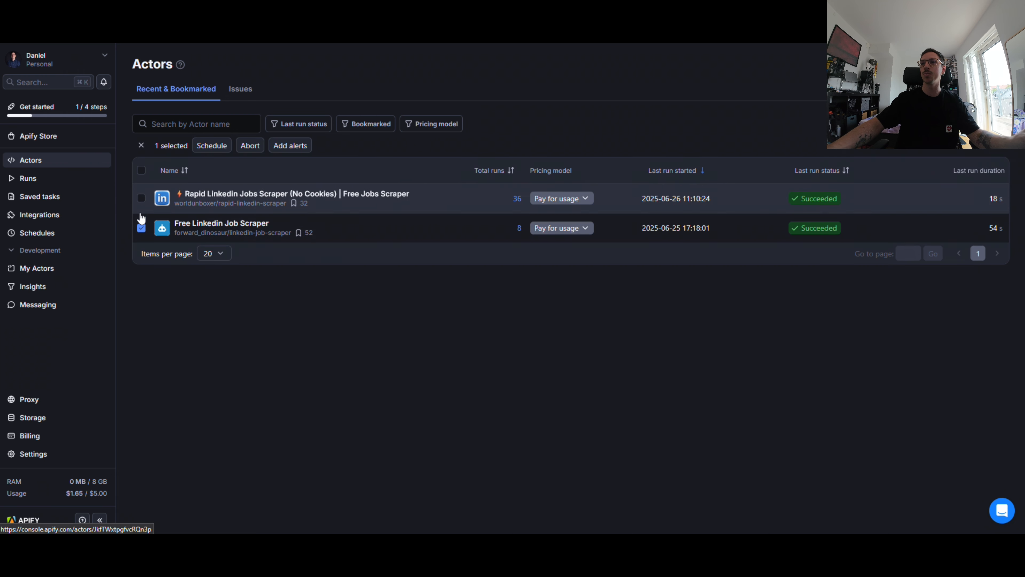
pyautogui.click(142, 228)
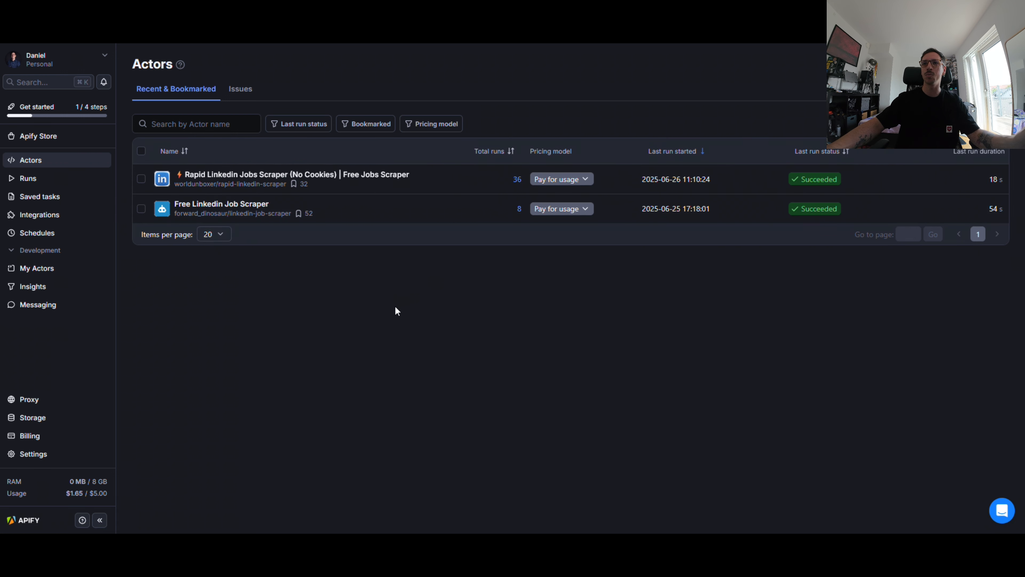
pyautogui.click(332, 174)
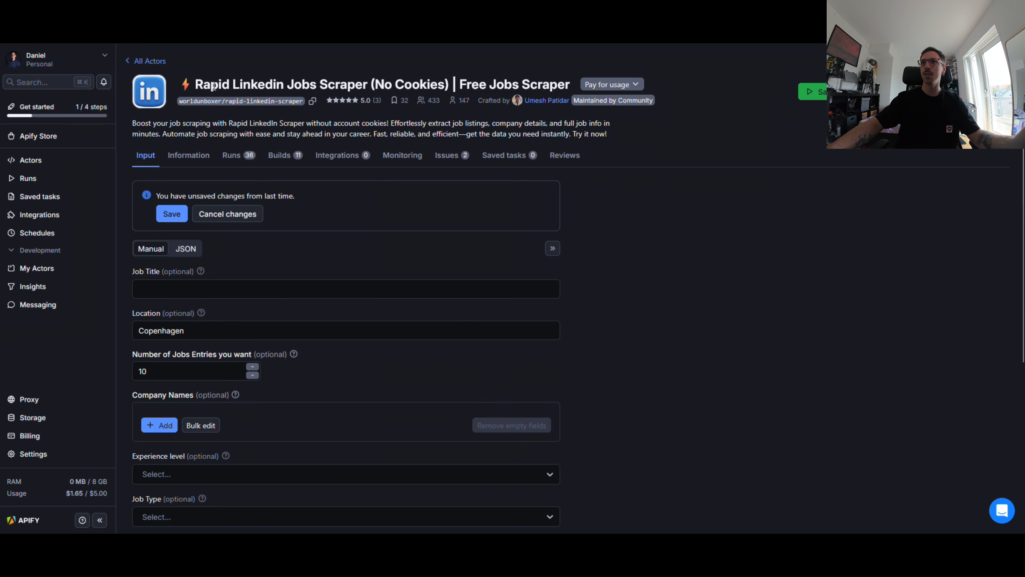
pyautogui.moveTo(460, 84); pyautogui.dragTo(571, 85)
pyautogui.click(518, 68)
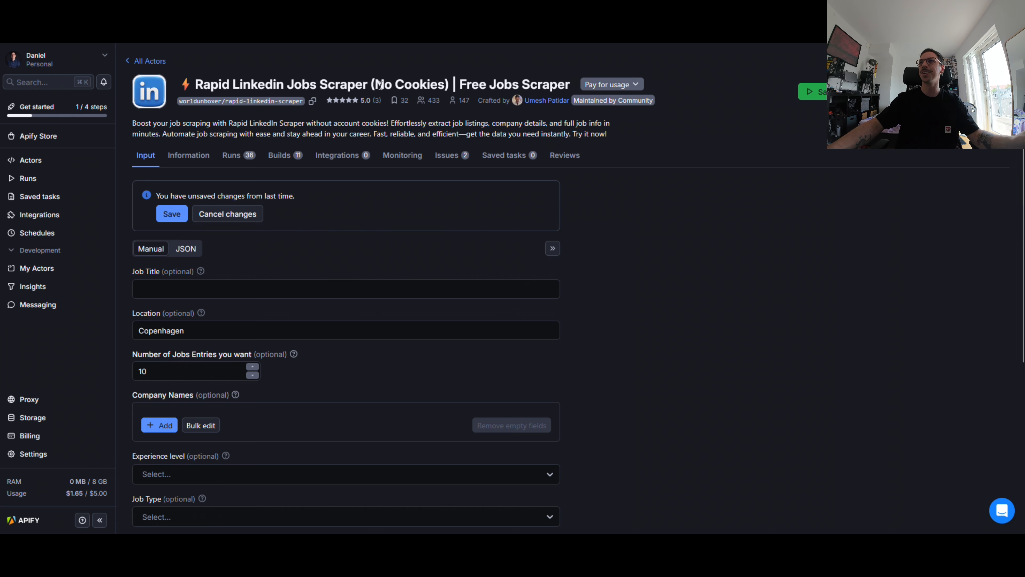
pyautogui.scroll(-2, 356, 120)
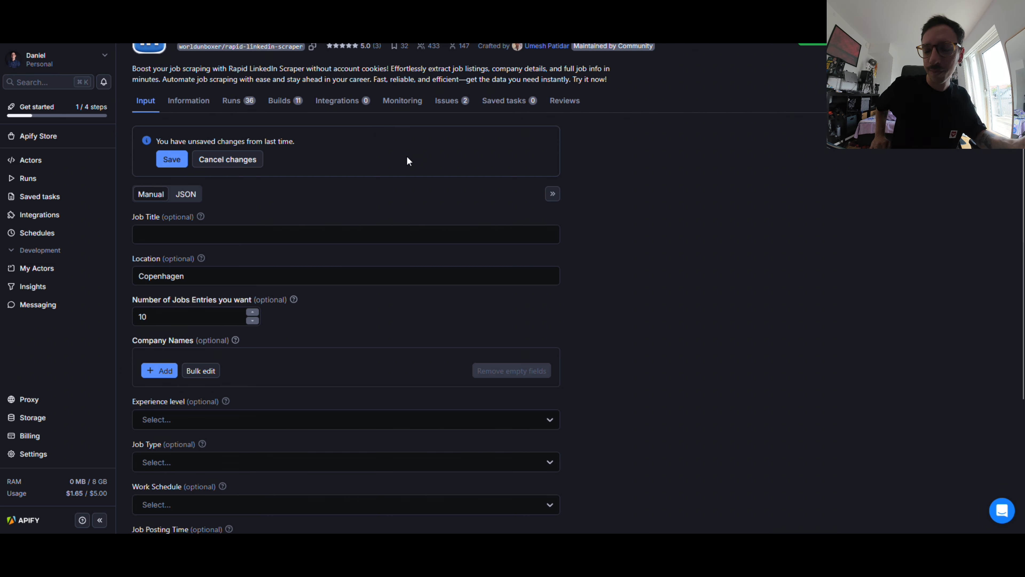
pyautogui.scroll(2, 406, 155)
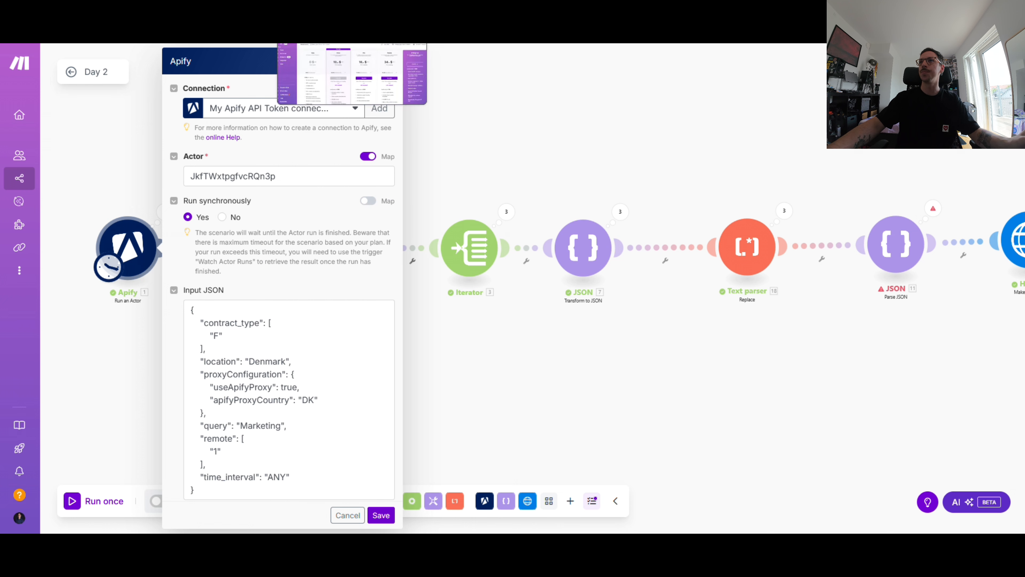
# Step: Switch back to the Make scenario, reopen the Run an Actor module and examine its Actor ID
pyautogui.rightClick(298, 4)
pyautogui.click(522, 130)
pyautogui.click(124, 233)
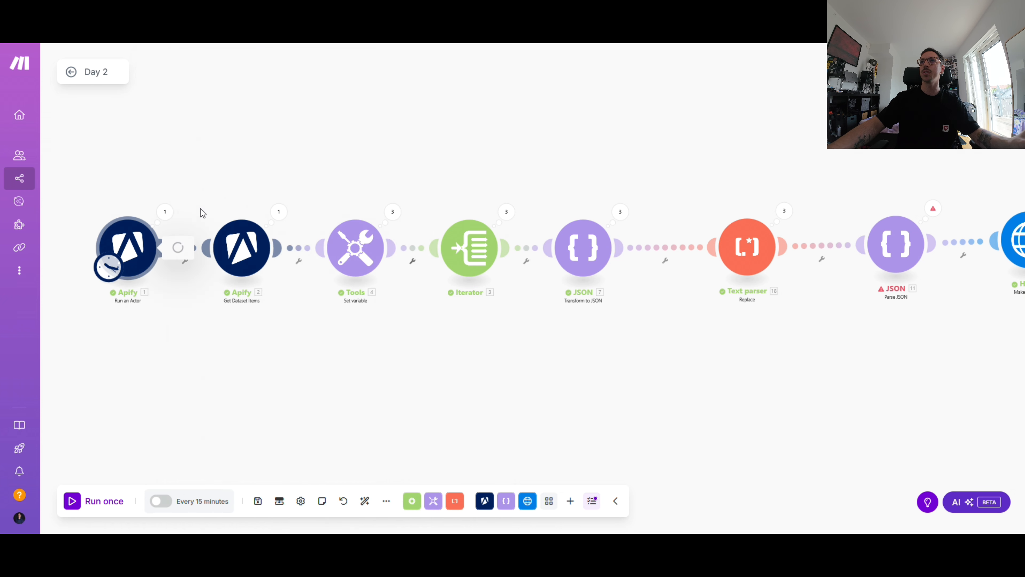
pyautogui.doubleClick(196, 179)
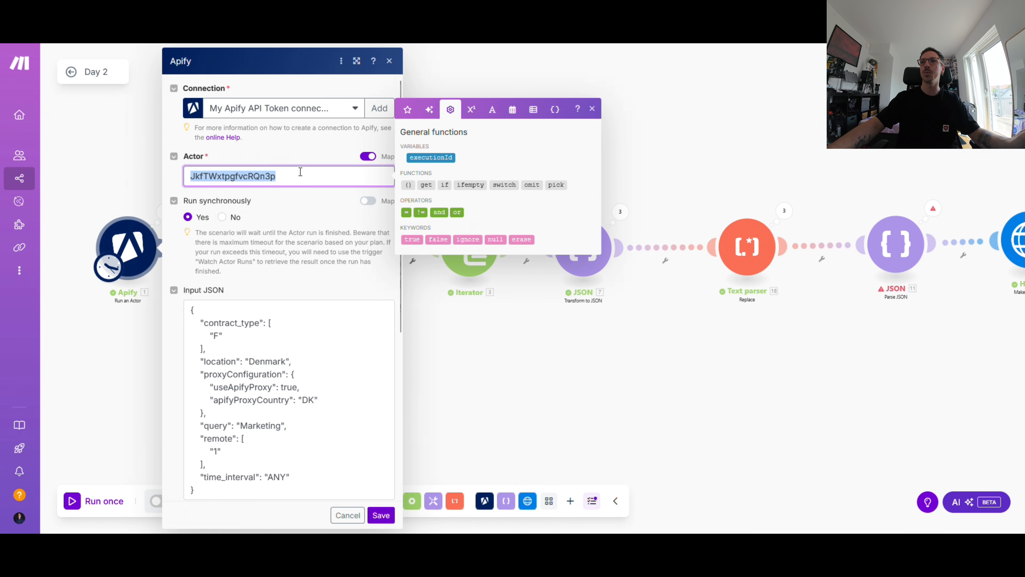
pyautogui.click(205, 176)
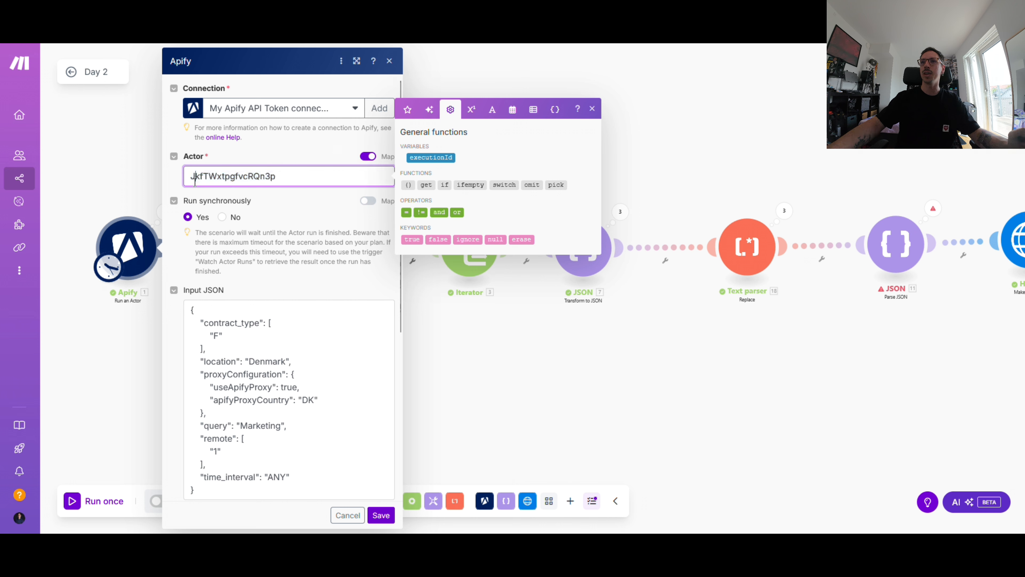
# Step: Examine the location, proxy country and query values in the Run an Actor module's Input JSON, then close its settings
pyautogui.scroll(-2, 283, 211)
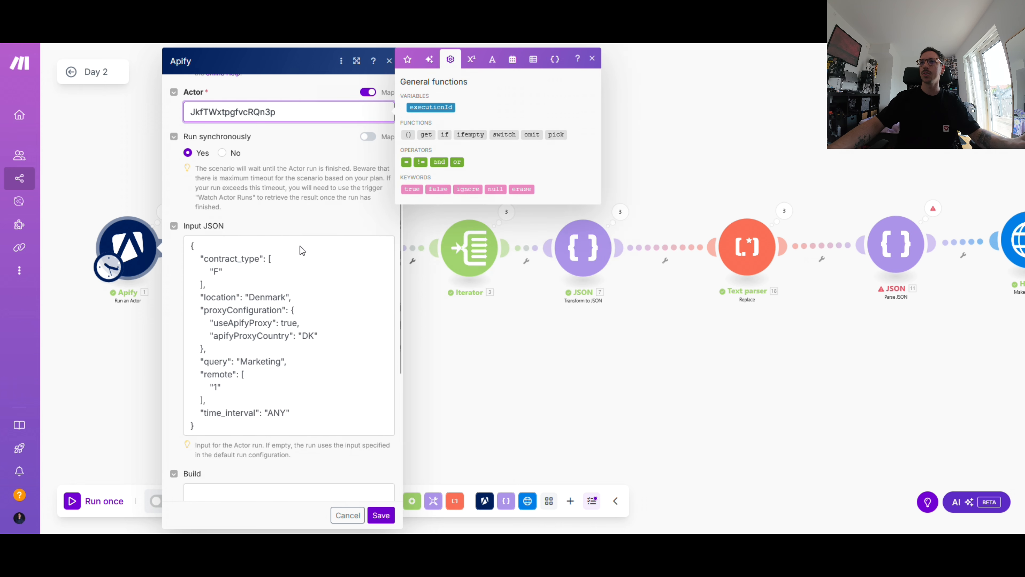
pyautogui.scroll(-3, 306, 282)
pyautogui.scroll(3, 196, 189)
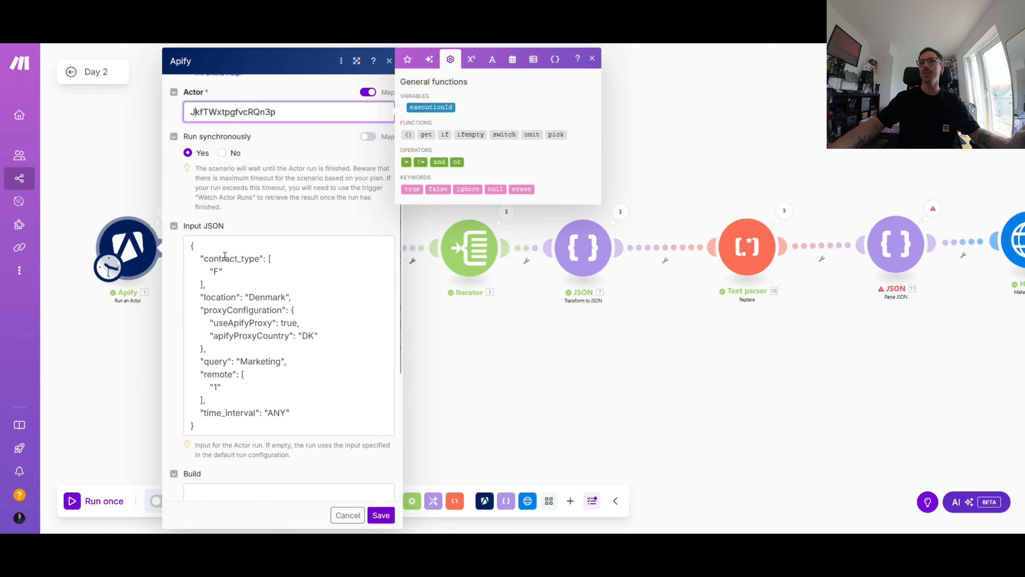
pyautogui.doubleClick(268, 297)
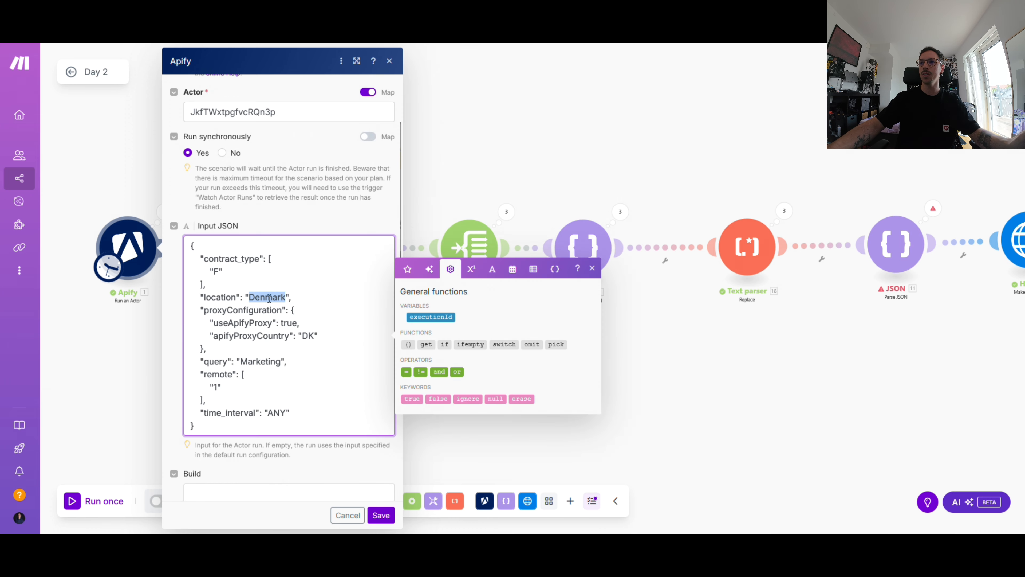
pyautogui.doubleClick(308, 335)
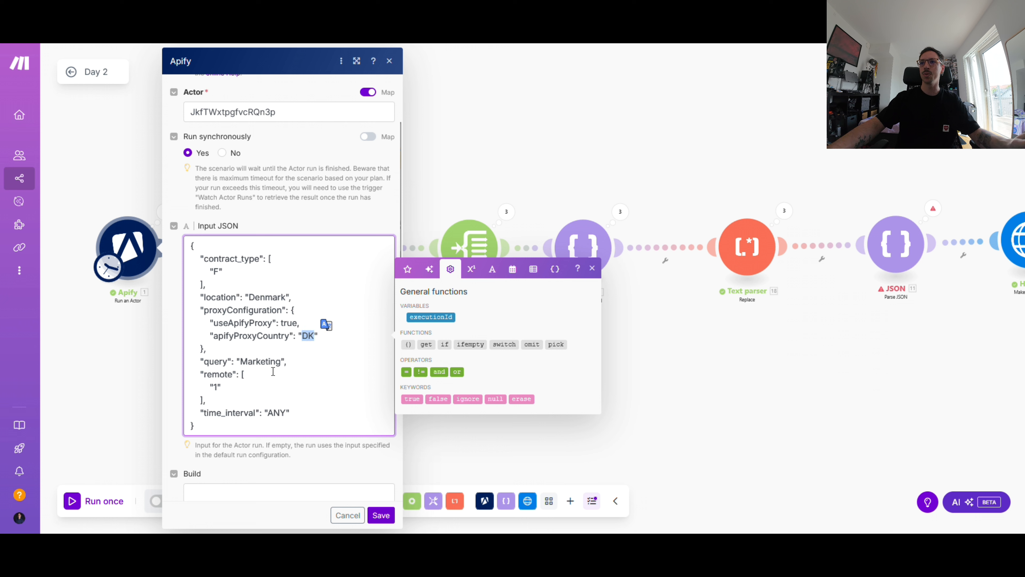
pyautogui.doubleClick(261, 362)
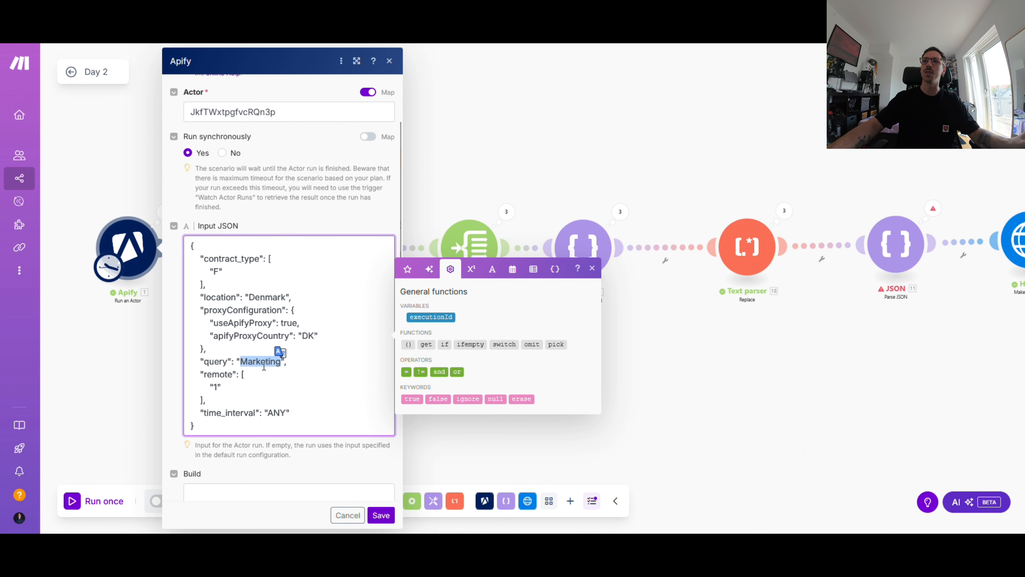
pyautogui.click(107, 330)
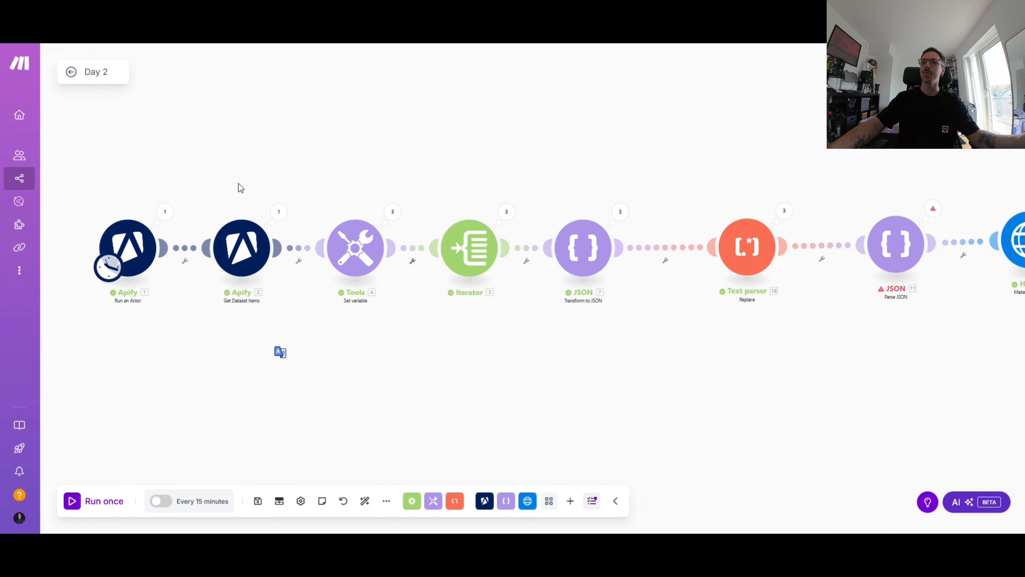
# Step: Open the Get Dataset Items module and look over its connection, dataset ID, data transformation, format and limit settings
pyautogui.click(245, 247)
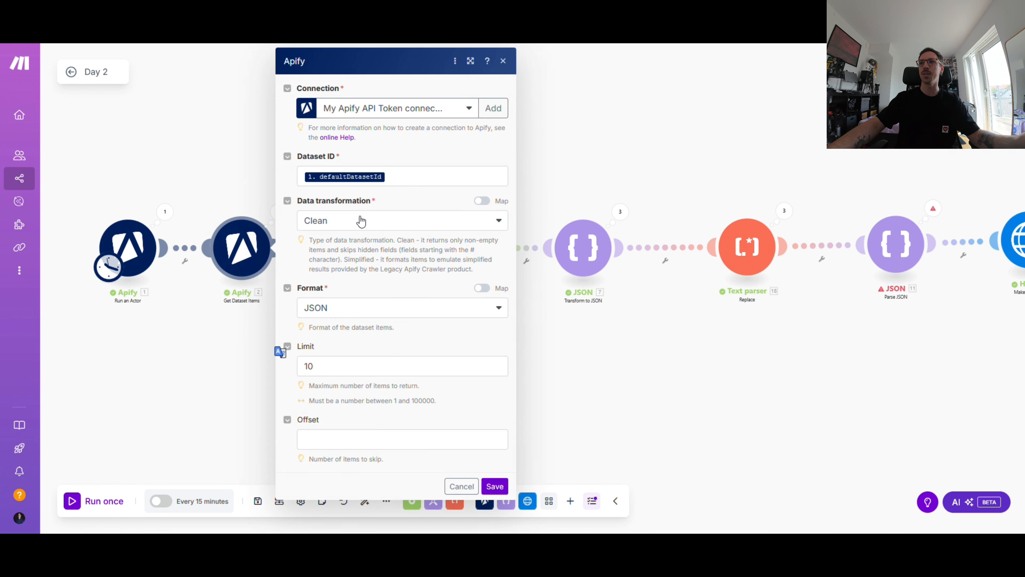
pyautogui.click(252, 151)
pyautogui.scroll(2, 253, 333)
pyautogui.click(240, 234)
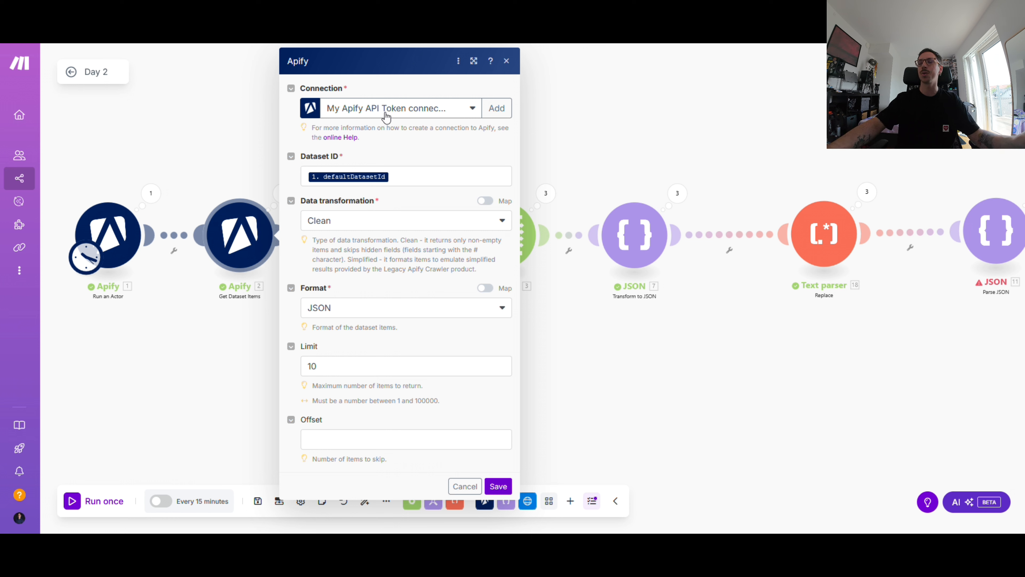
# Step: Examine the Run an Actor outputs that can be mapped to the Dataset ID, then check the module's format and limit
pyautogui.click(428, 177)
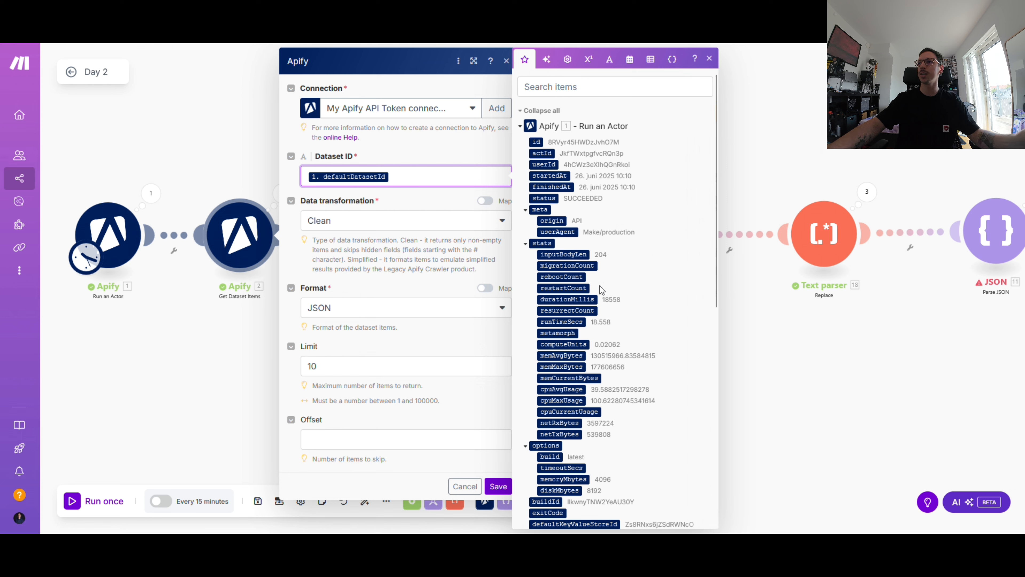
pyautogui.scroll(-1, 598, 328)
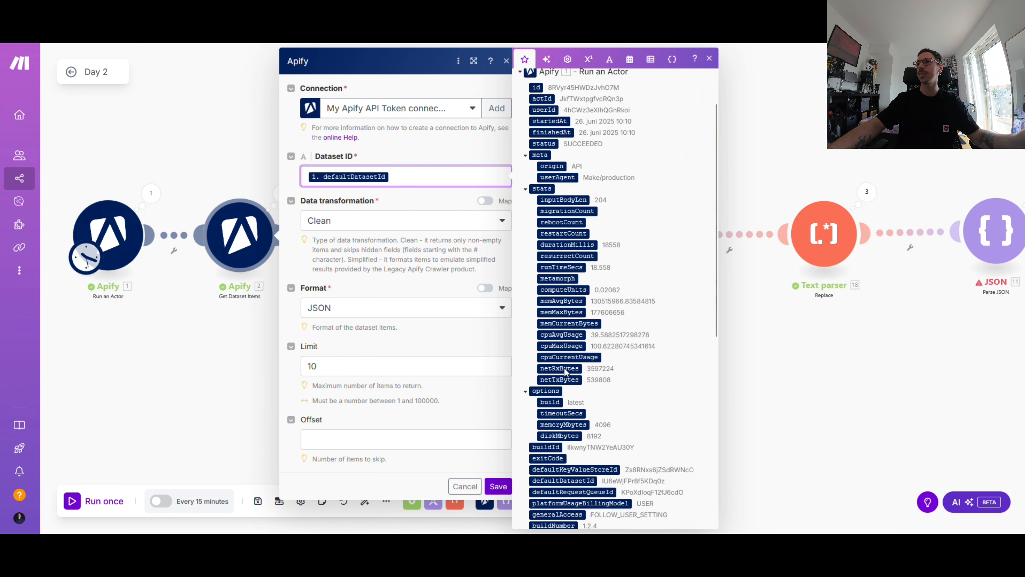
pyautogui.scroll(-4, 564, 368)
pyautogui.scroll(-2, 564, 368)
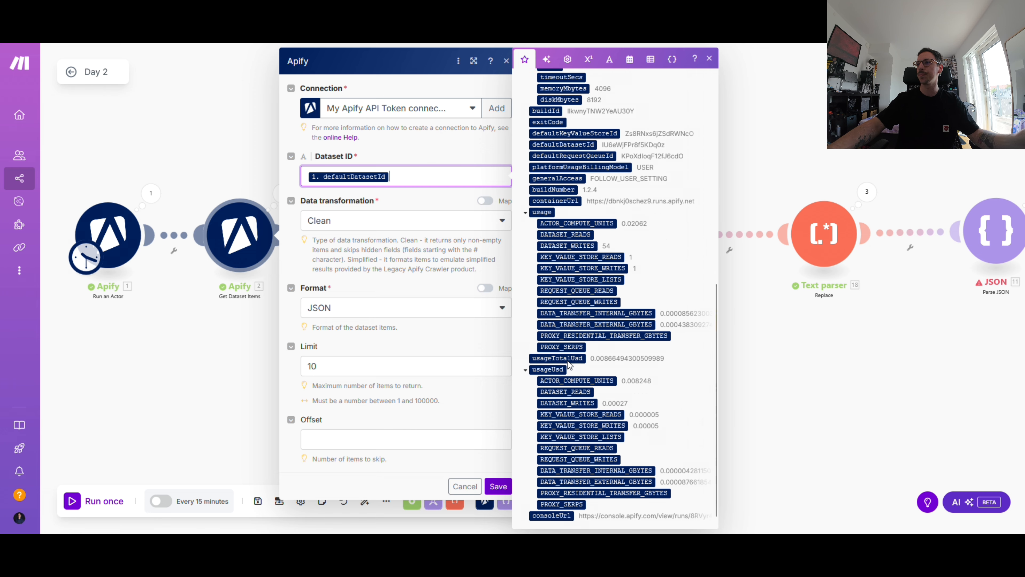
pyautogui.scroll(-2, 567, 361)
pyautogui.scroll(3, 567, 361)
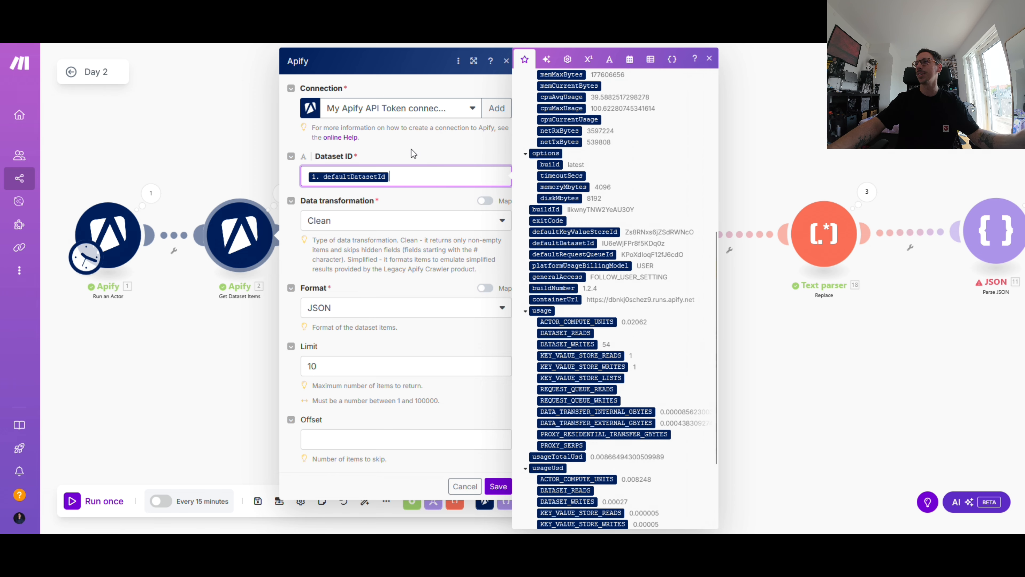
pyautogui.click(359, 272)
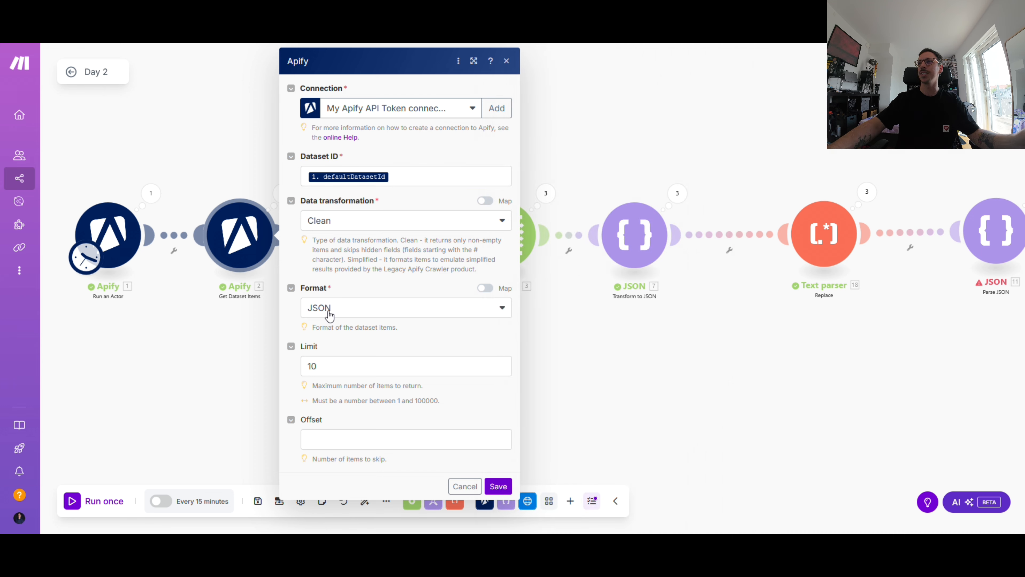
pyautogui.click(342, 372)
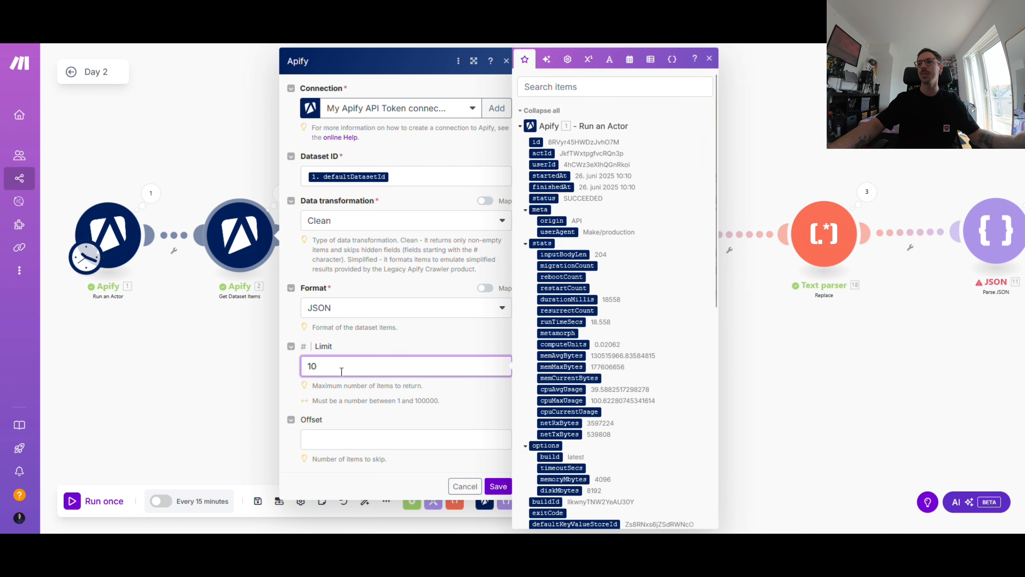
# Step: Close the Get Dataset Items settings, add an empty module beneath it without choosing an app, and move it well below the flow
pyautogui.doubleClick(244, 324)
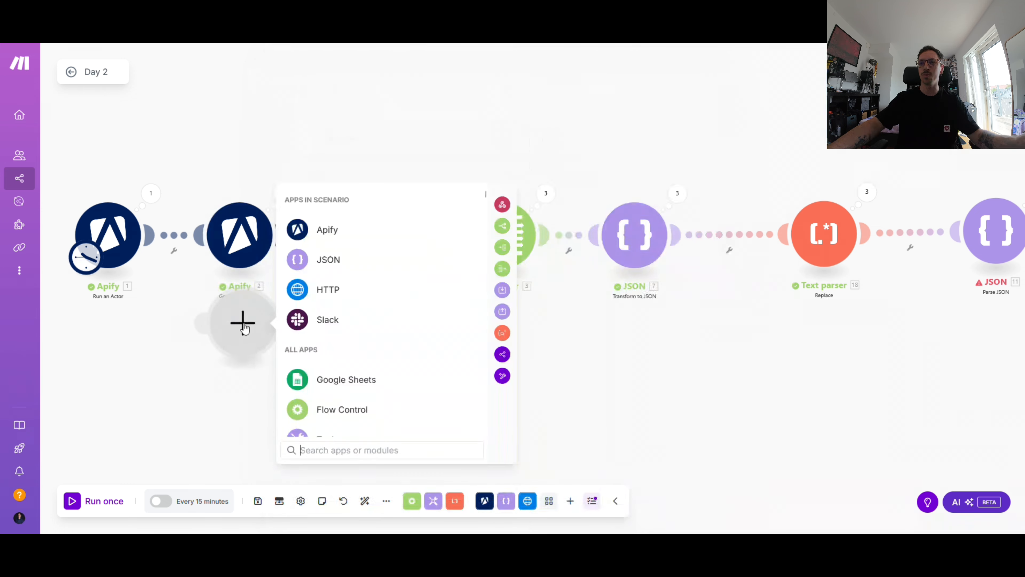
pyautogui.click(301, 125)
pyautogui.moveTo(245, 347); pyautogui.dragTo(333, 537)
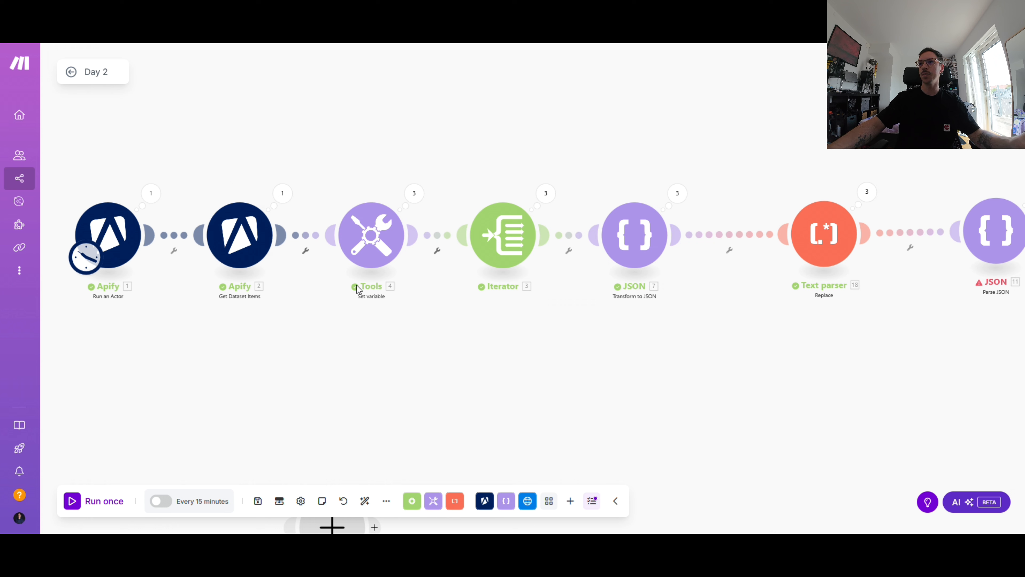
# Step: Examine the Set variable module's name and mapped job fields, rechecking the outputs available for Get Dataset Items' Dataset ID
pyautogui.click(384, 235)
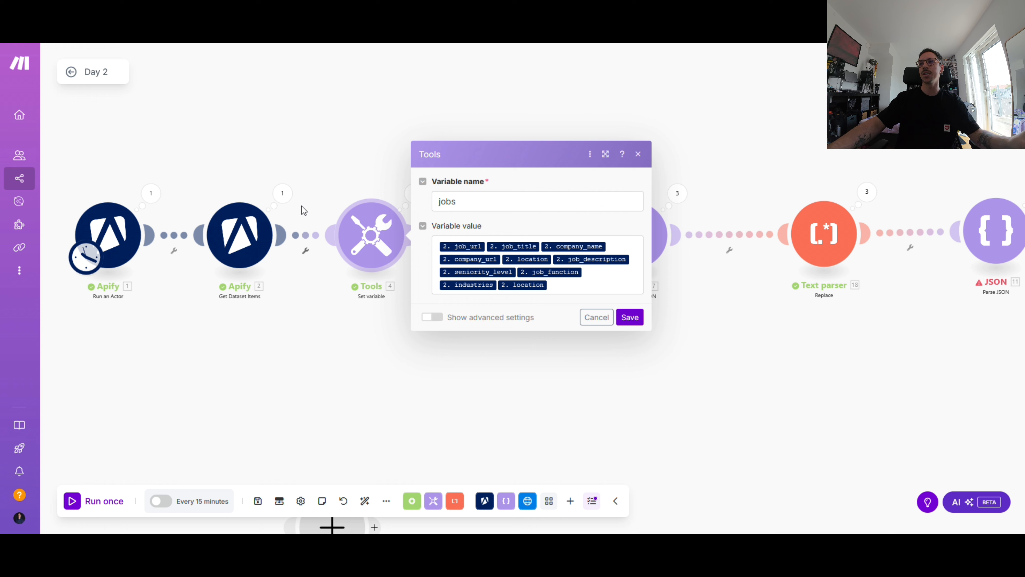
pyautogui.click(242, 234)
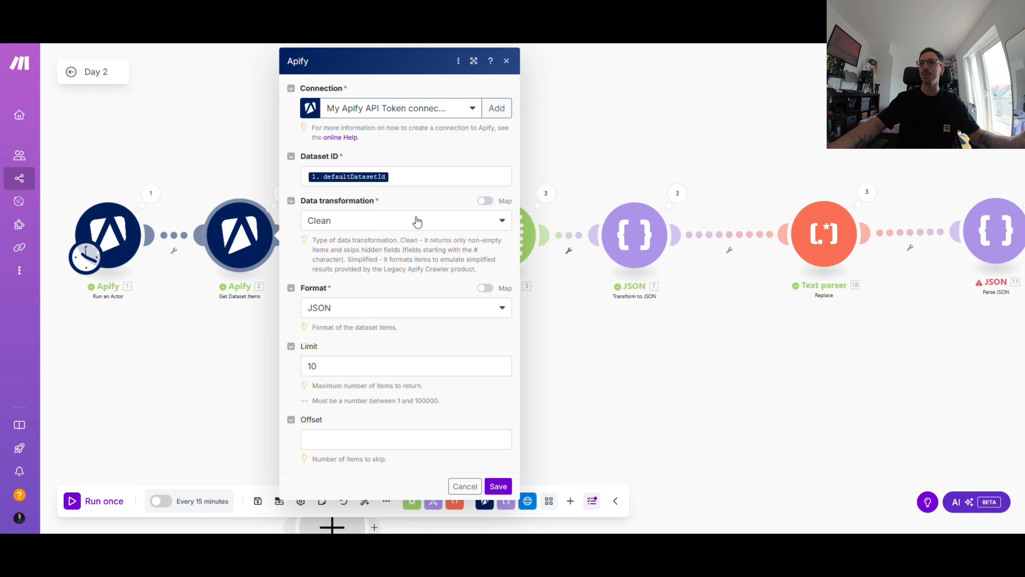
pyautogui.click(438, 177)
pyautogui.scroll(-10, 590, 295)
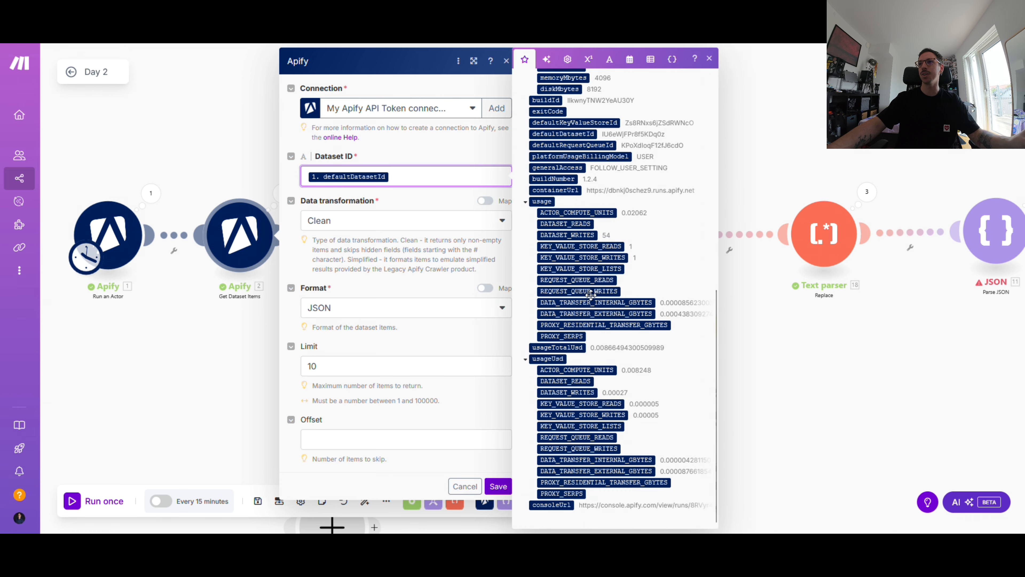
pyautogui.click(810, 409)
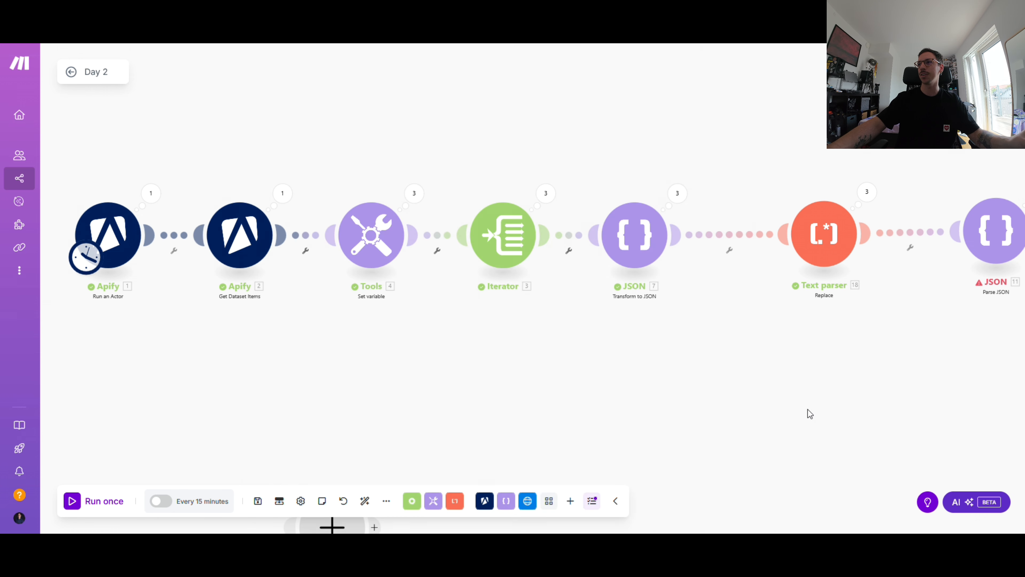
pyautogui.click(383, 247)
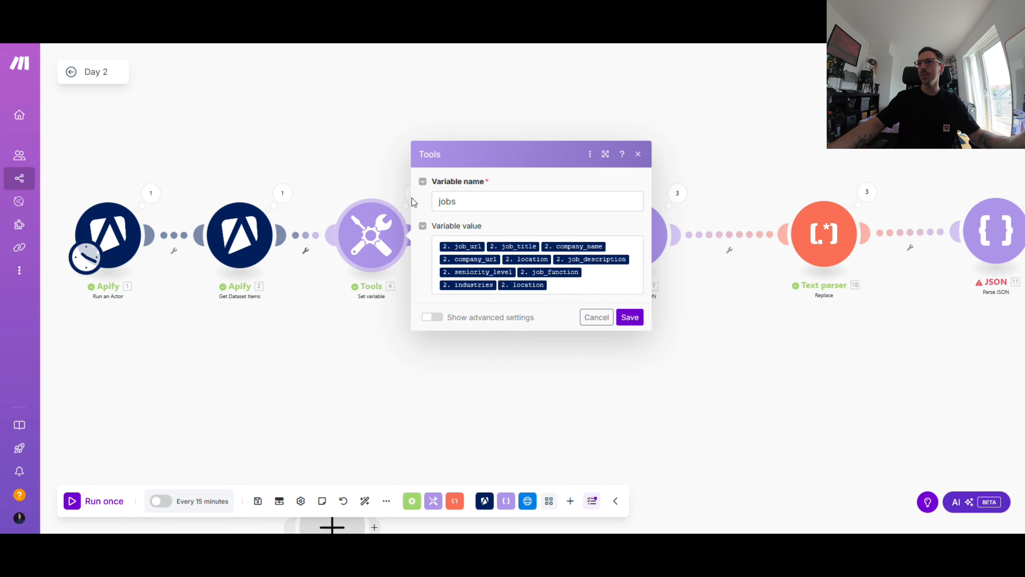
pyautogui.click(359, 134)
# Step: Open the Iterator module, examine its array item and close its settings
pyautogui.scroll(-2, 313, 151)
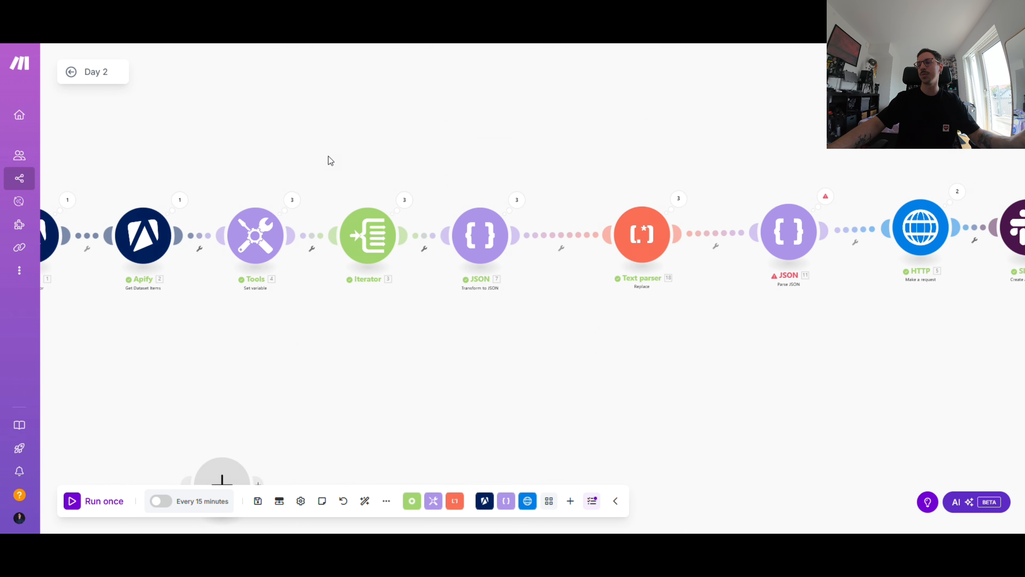
pyautogui.moveTo(329, 155); pyautogui.dragTo(266, 146)
pyautogui.scroll(2, 266, 147)
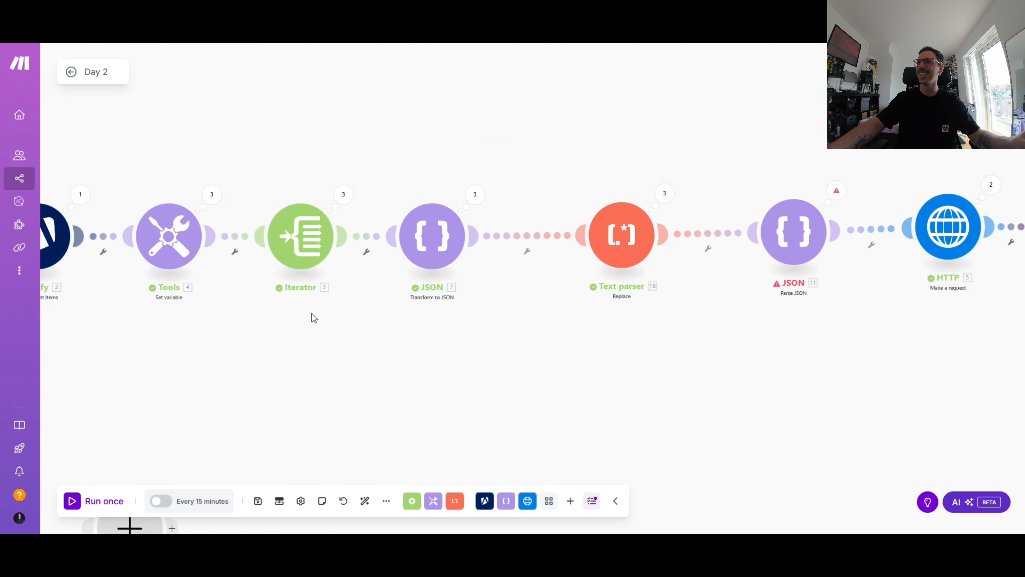
pyautogui.click(307, 234)
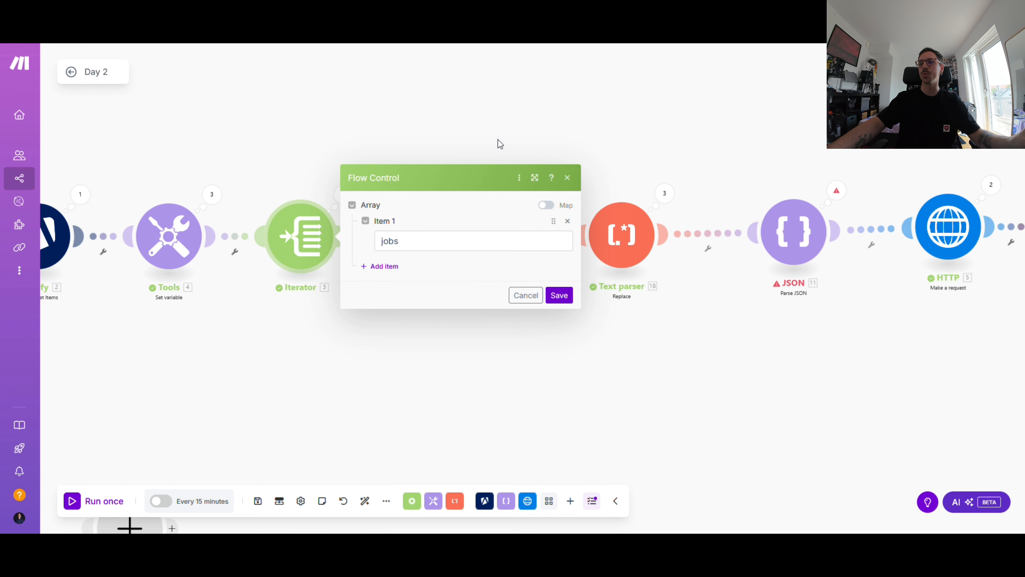
pyautogui.click(401, 123)
# Step: Open the Transform to JSON module and highlight the whole Object content to examine its structure
pyautogui.moveTo(422, 140); pyautogui.dragTo(338, 139)
pyautogui.scroll(-2, 339, 144)
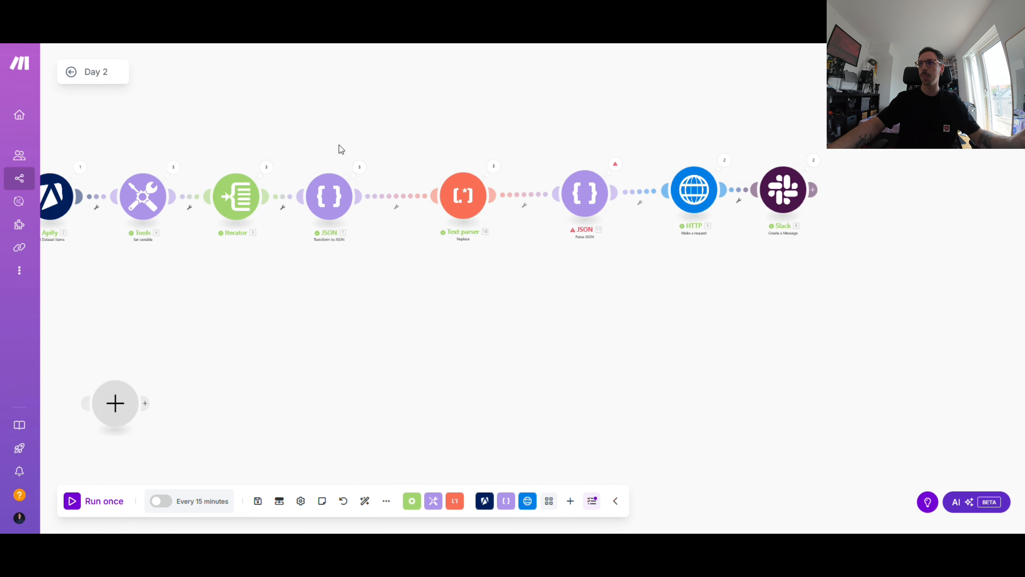
pyautogui.scroll(4, 338, 145)
pyautogui.scroll(-2, 338, 146)
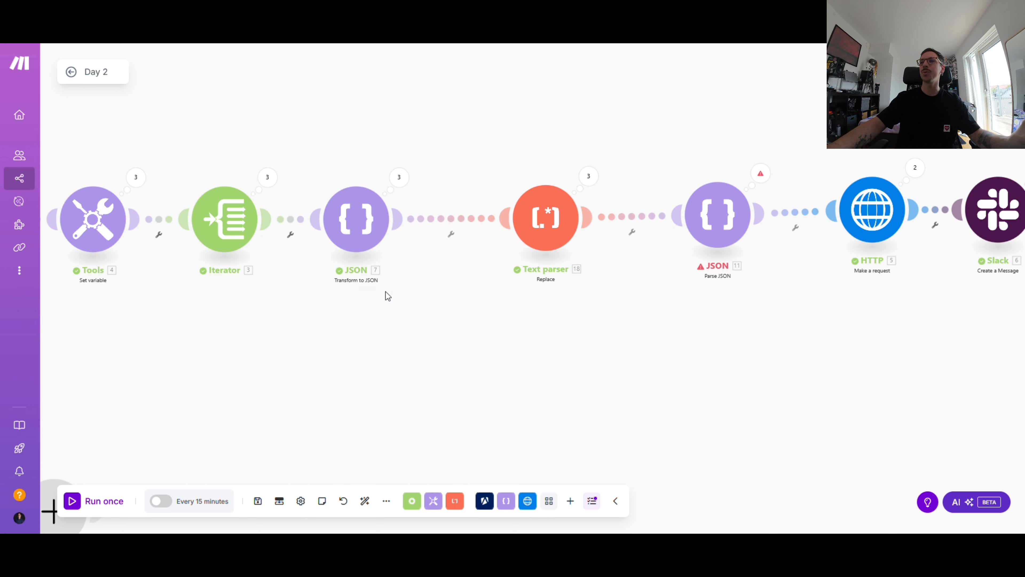
pyautogui.click(365, 218)
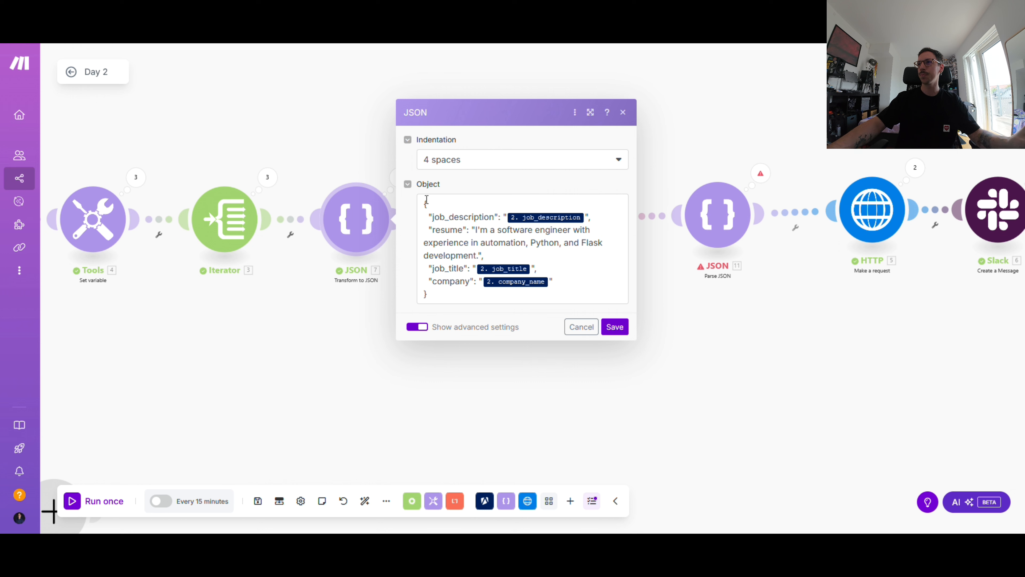
pyautogui.moveTo(437, 298); pyautogui.dragTo(478, 189)
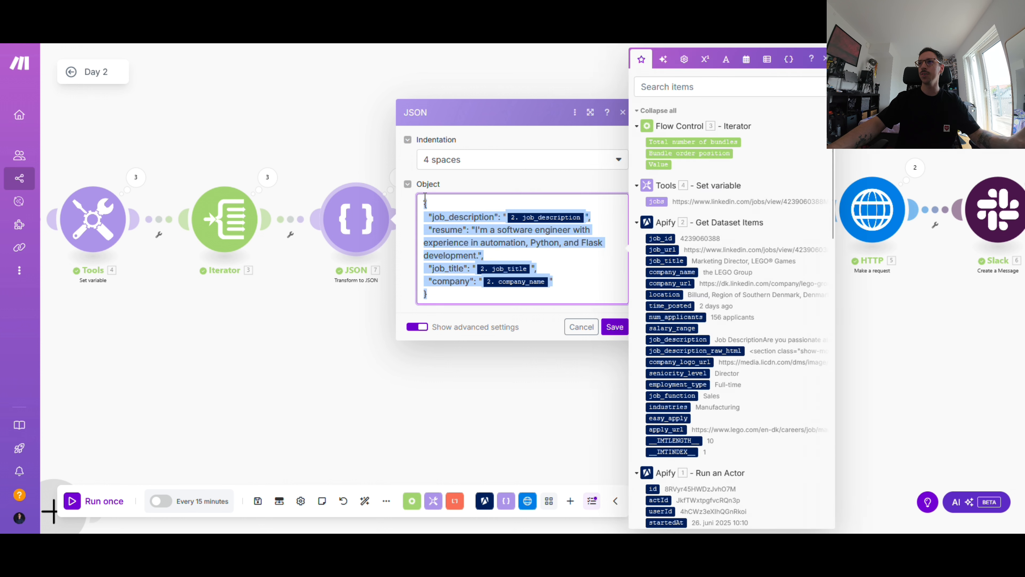
pyautogui.click(482, 187)
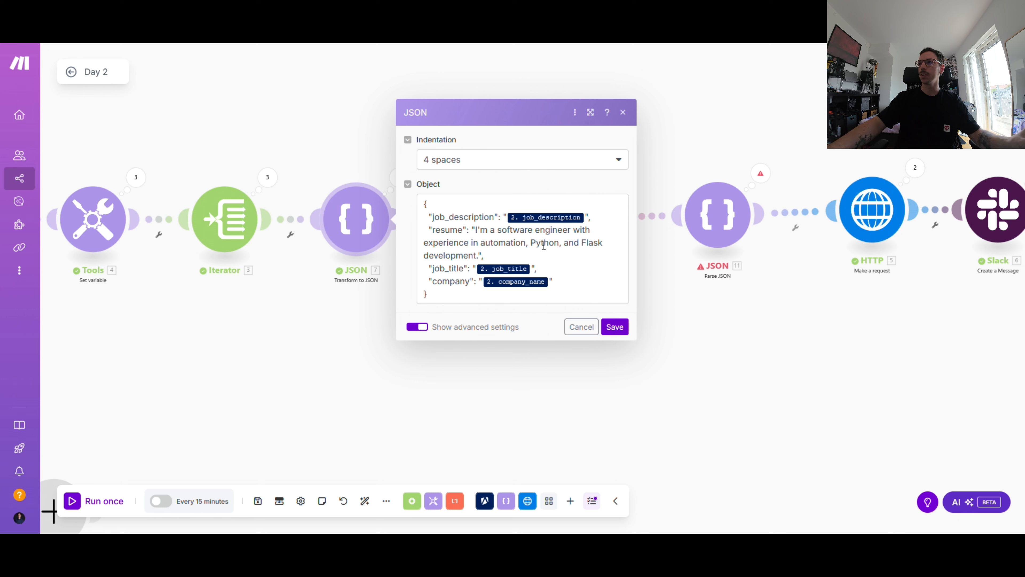
# Step: Examine the Get Dataset Items fields that can be mapped into the Transform to JSON object, then close the settings
pyautogui.click(587, 217)
pyautogui.scroll(-3, 742, 271)
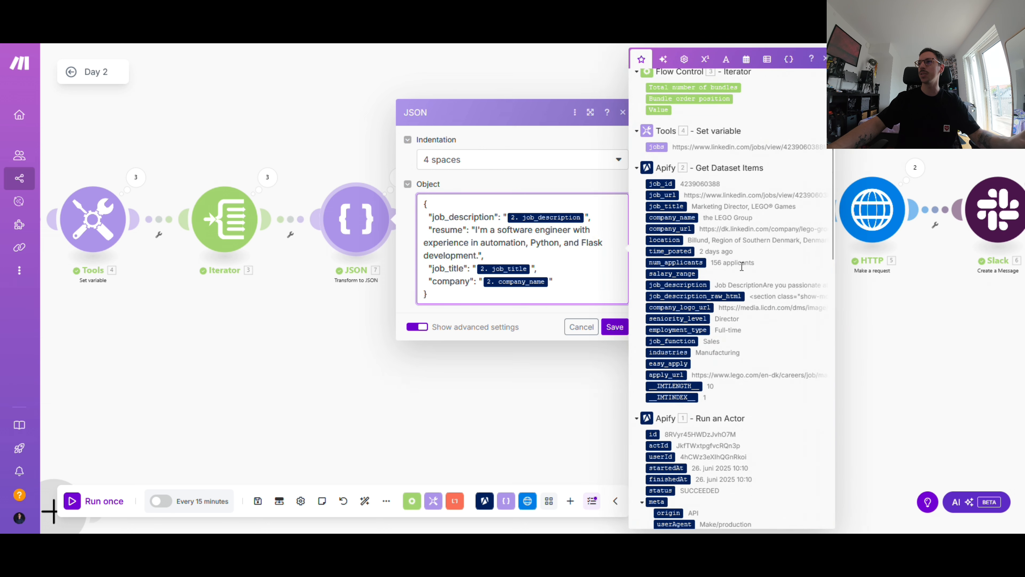
pyautogui.scroll(1, 742, 268)
pyautogui.click(559, 181)
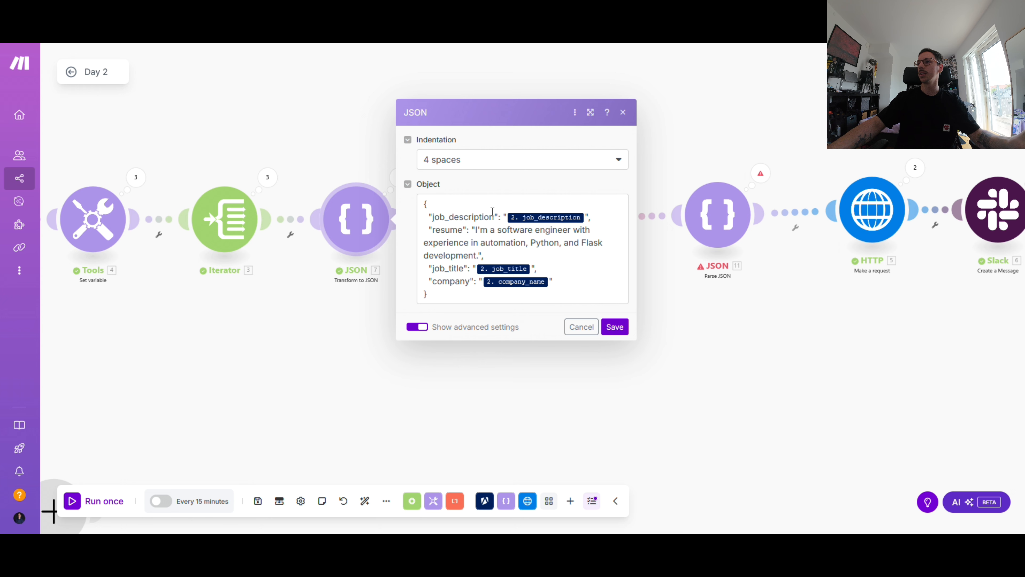
pyautogui.click(734, 369)
# Step: Open the Transform to JSON module's run results and read through the input object of Operation 3
pyautogui.scroll(-1, 606, 367)
pyautogui.moveTo(601, 352); pyautogui.dragTo(531, 346)
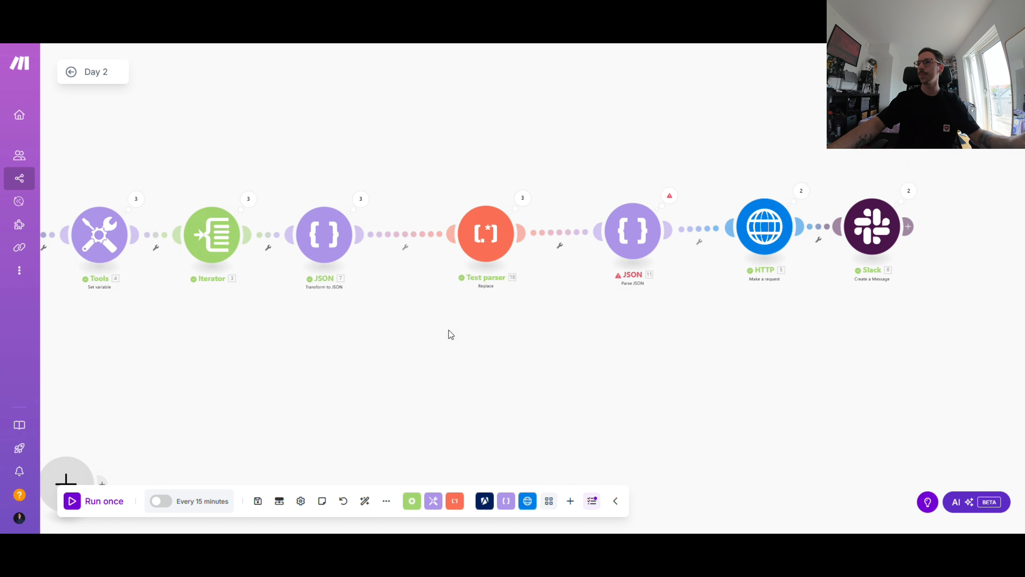
pyautogui.scroll(1, 448, 330)
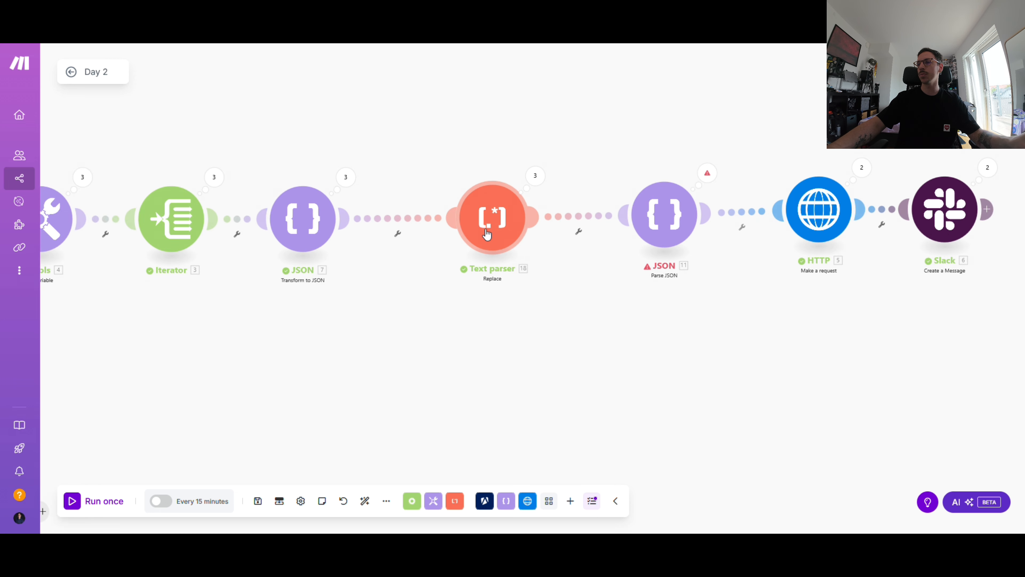
pyautogui.click(355, 181)
pyautogui.click(418, 202)
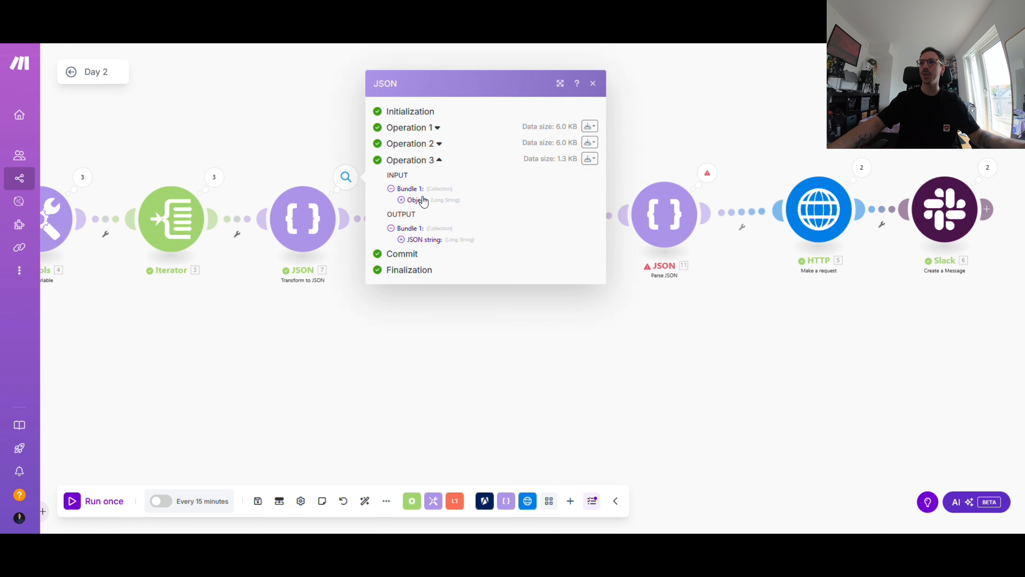
pyautogui.click(433, 200)
pyautogui.scroll(-5, 488, 250)
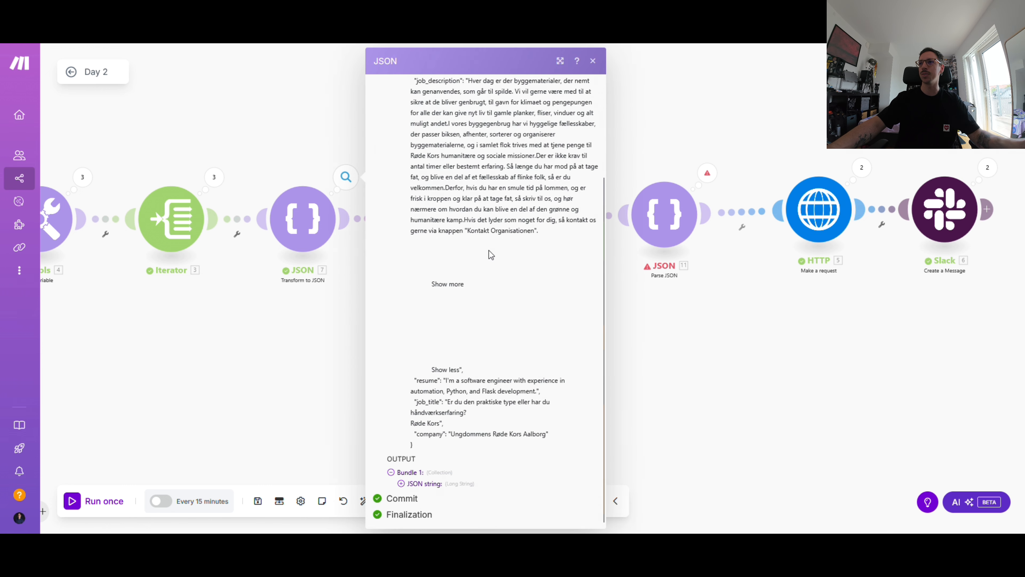
pyautogui.scroll(2, 488, 250)
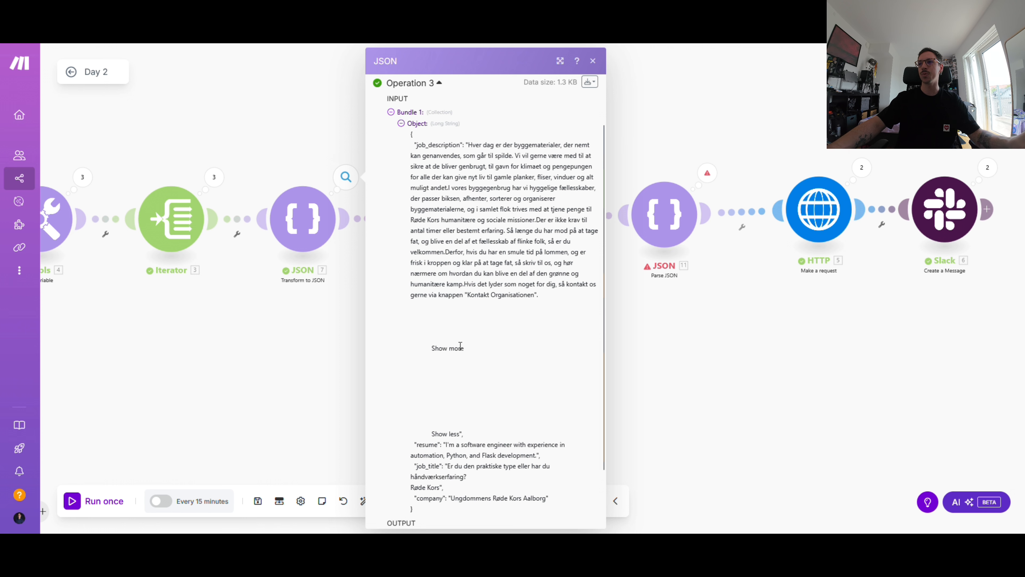
pyautogui.scroll(-2, 460, 347)
pyautogui.scroll(2, 481, 290)
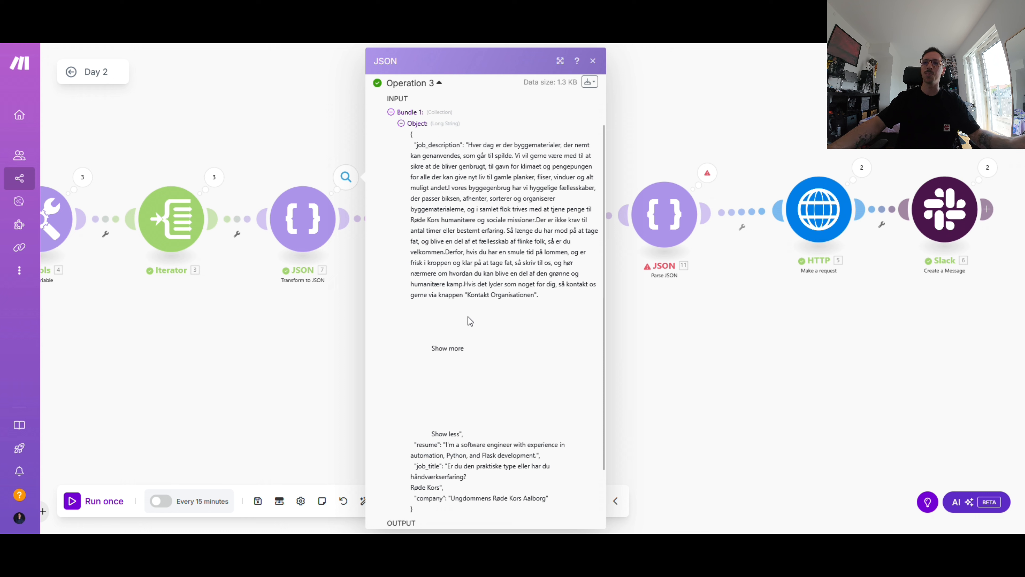
# Step: Highlight the "Show more" and "Show less" text in the job description, then close the run results
pyautogui.tripleClick(437, 353)
pyautogui.tripleClick(448, 435)
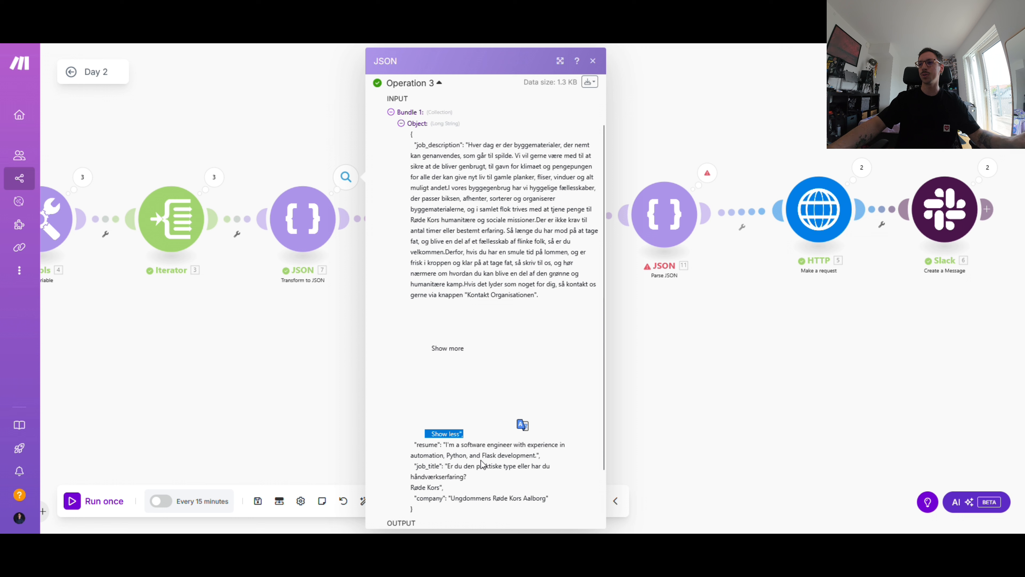
pyautogui.click(522, 316)
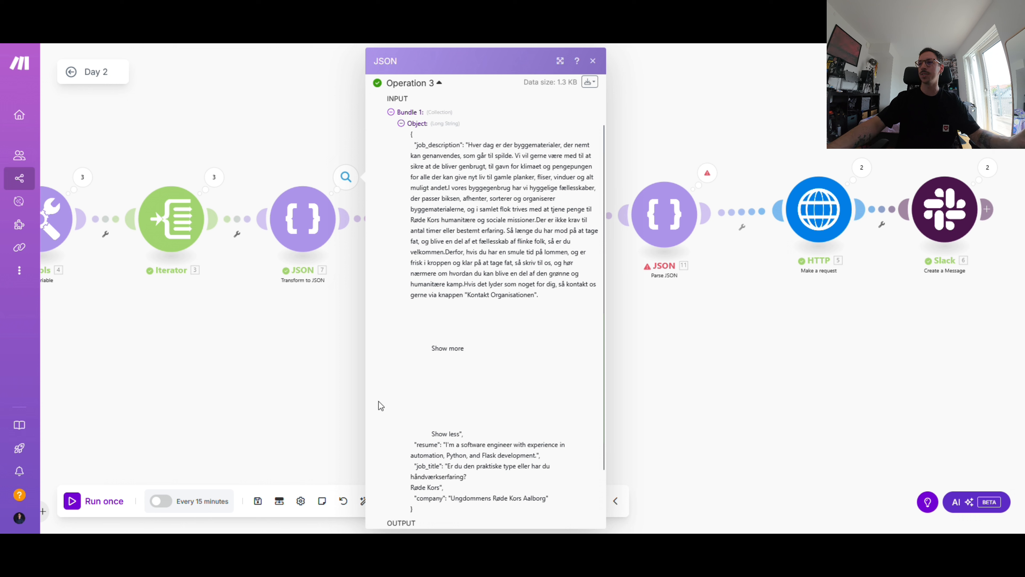
pyautogui.click(302, 384)
# Step: Examine the search pattern, new value, matching options and mapped text of the Text parser Replace module, then close it
pyautogui.click(480, 224)
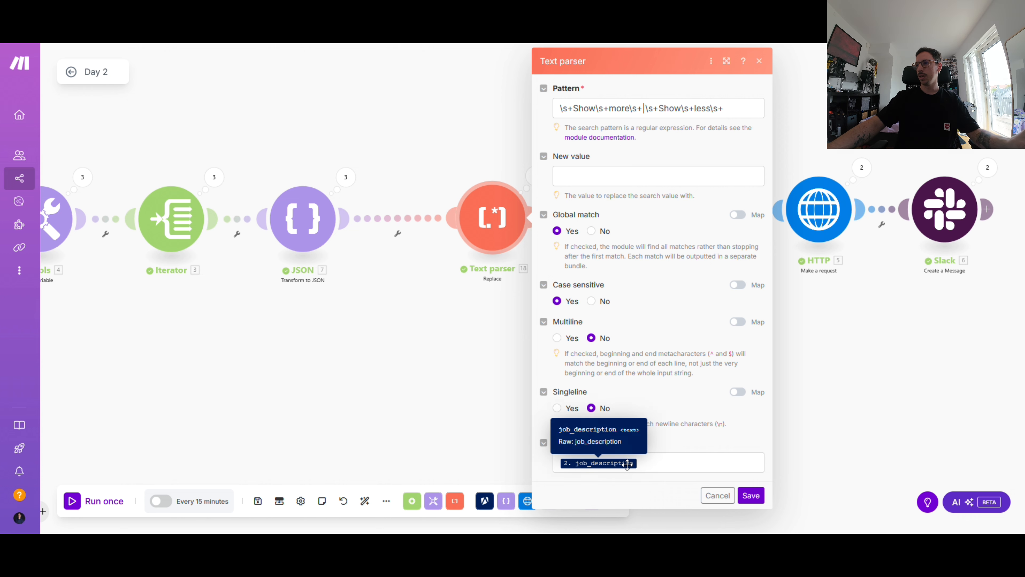
pyautogui.click(458, 417)
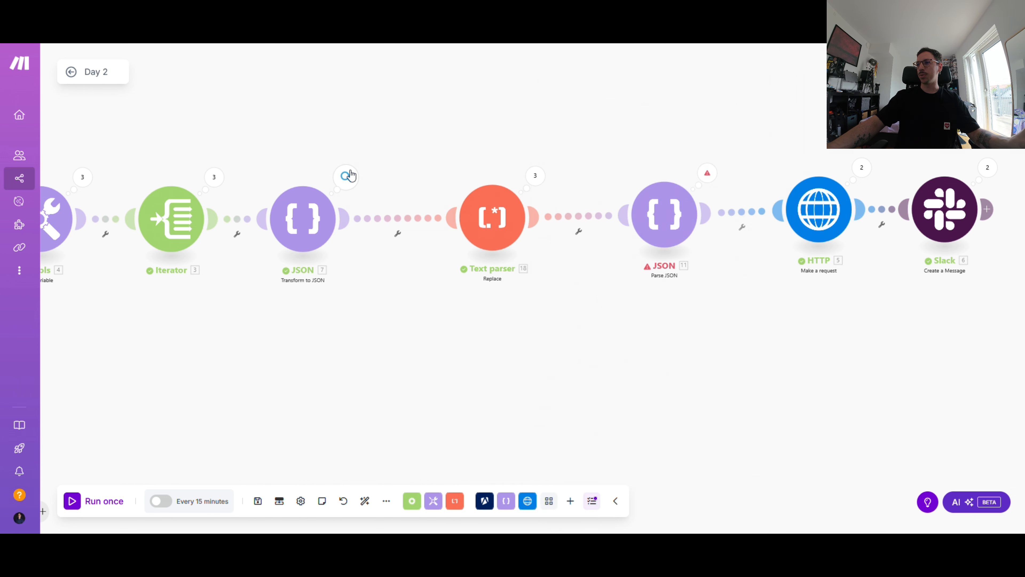
# Step: Open the Transform to JSON module's run results and read through the input object of Operation 2
pyautogui.click(347, 176)
pyautogui.click(412, 183)
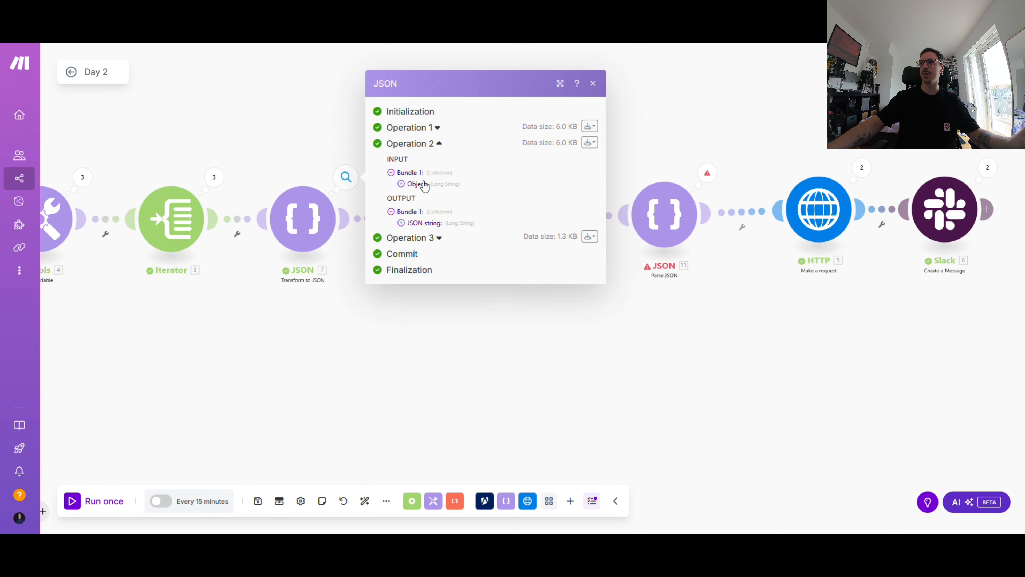
pyautogui.click(424, 185)
pyautogui.scroll(-5, 500, 292)
pyautogui.moveTo(414, 174); pyautogui.dragTo(505, 383)
pyautogui.click(513, 377)
pyautogui.scroll(-6, 515, 375)
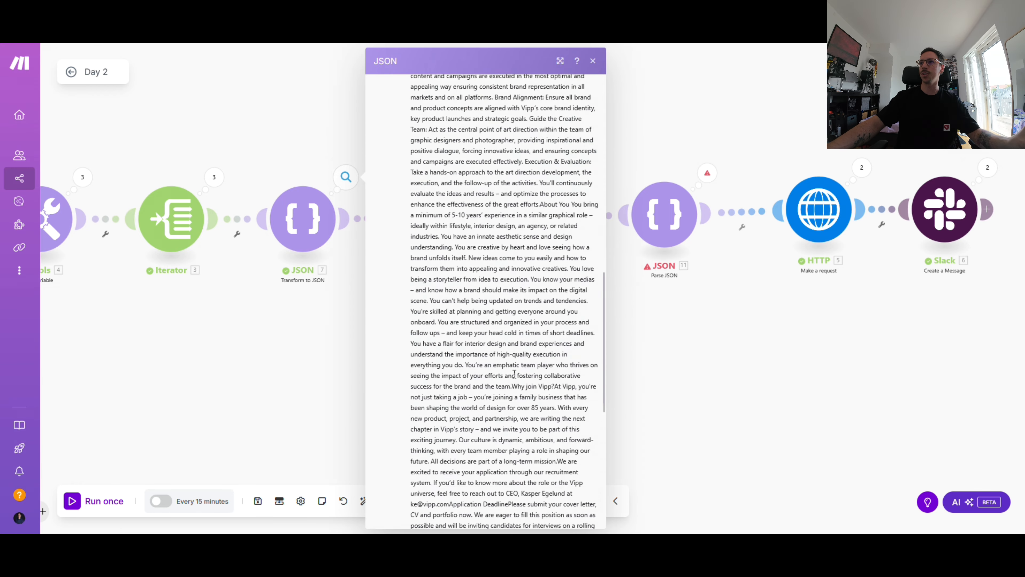
pyautogui.scroll(-8, 514, 373)
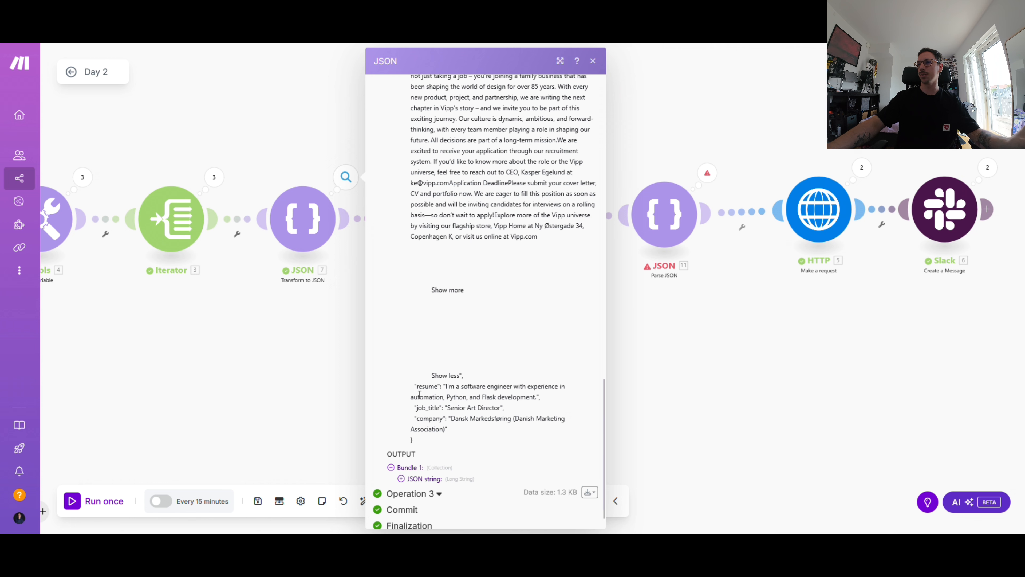
# Step: Highlight the resume, job title and company fields at the end of the Operation 2 input object, then close the run results
pyautogui.moveTo(420, 395); pyautogui.dragTo(471, 430)
pyautogui.click(472, 432)
pyautogui.click(728, 380)
# Step: Open the Parse JSON module's run results and examine the error details of Operation 3
pyautogui.moveTo(722, 343); pyautogui.dragTo(541, 368)
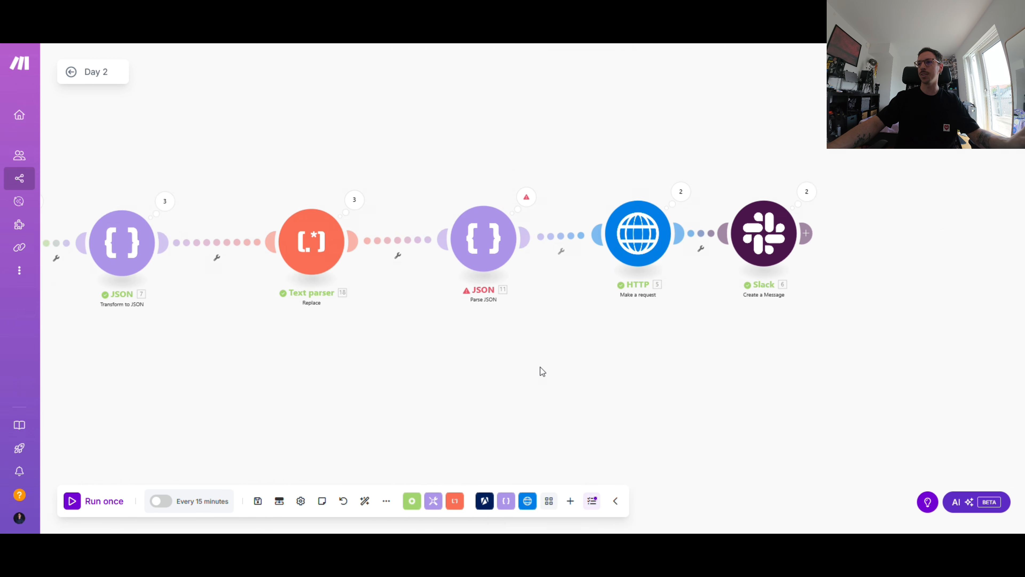
pyautogui.scroll(-2, 500, 355)
pyautogui.scroll(4, 460, 351)
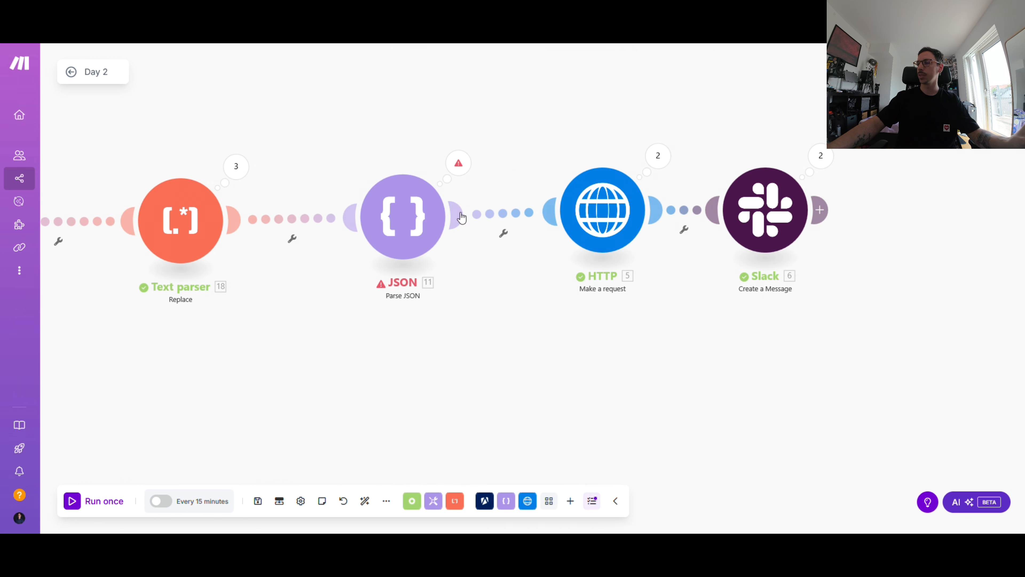
pyautogui.scroll(-3, 456, 259)
pyautogui.click(457, 196)
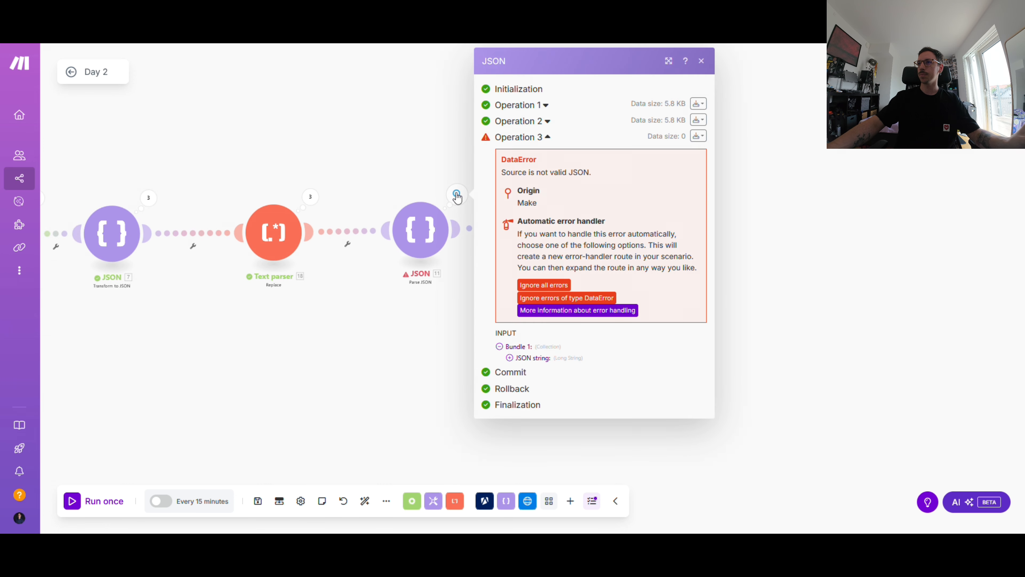
pyautogui.click(545, 136)
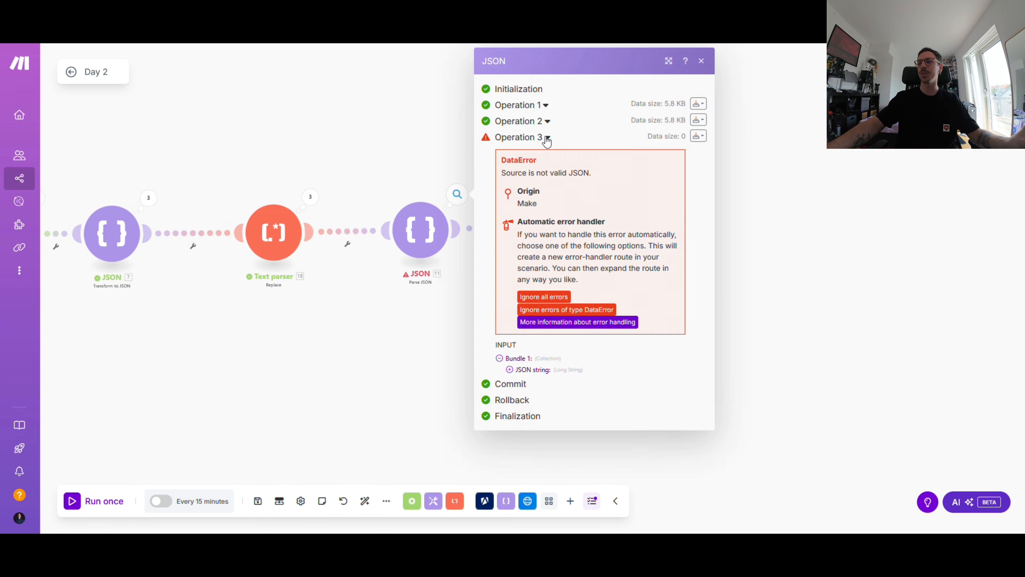
pyautogui.click(541, 210)
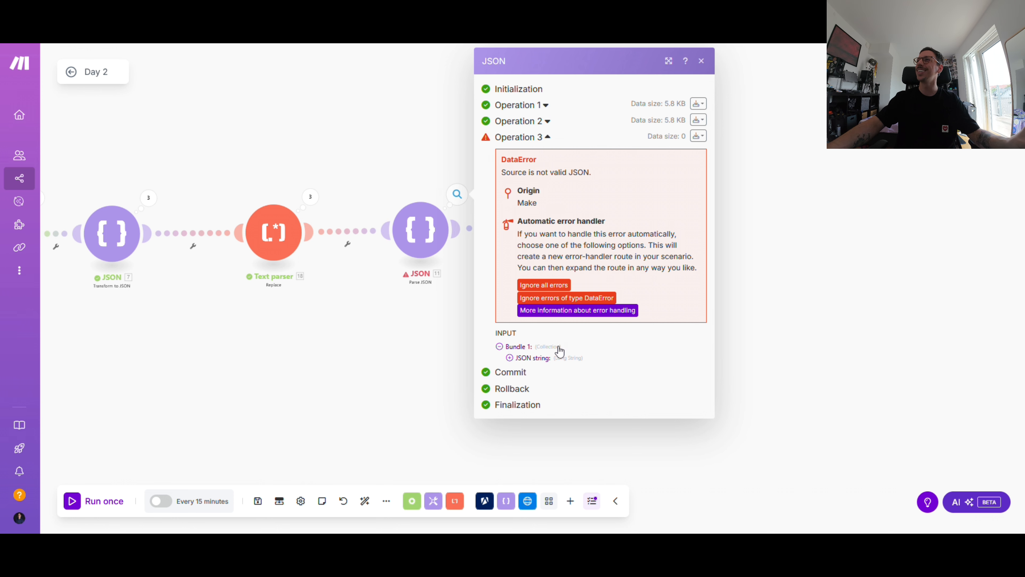
# Step: Expand the JSON string in the input of Operation 3, highlight its whole content, then close the run results
pyautogui.click(549, 360)
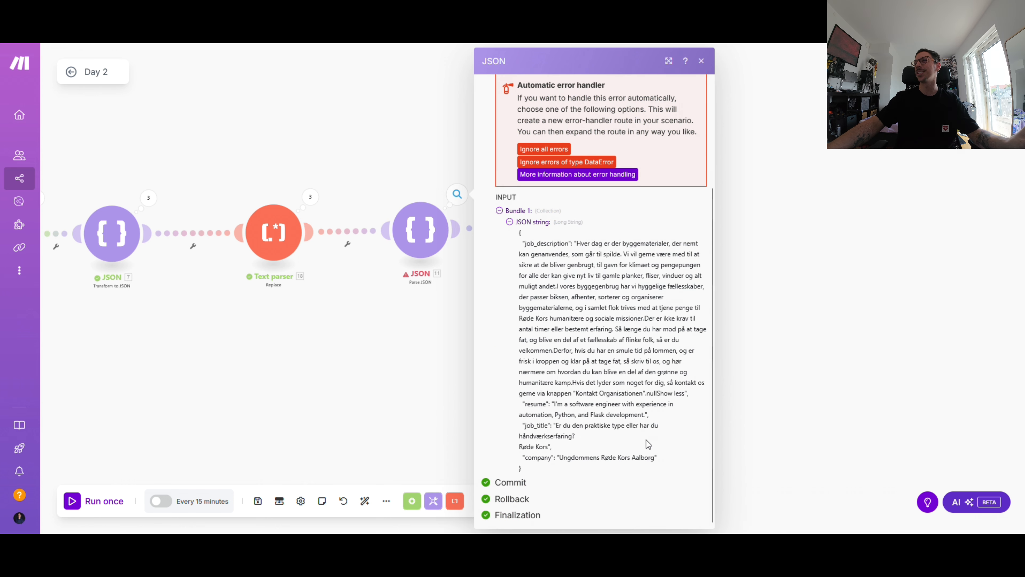
pyautogui.moveTo(682, 464); pyautogui.dragTo(509, 231)
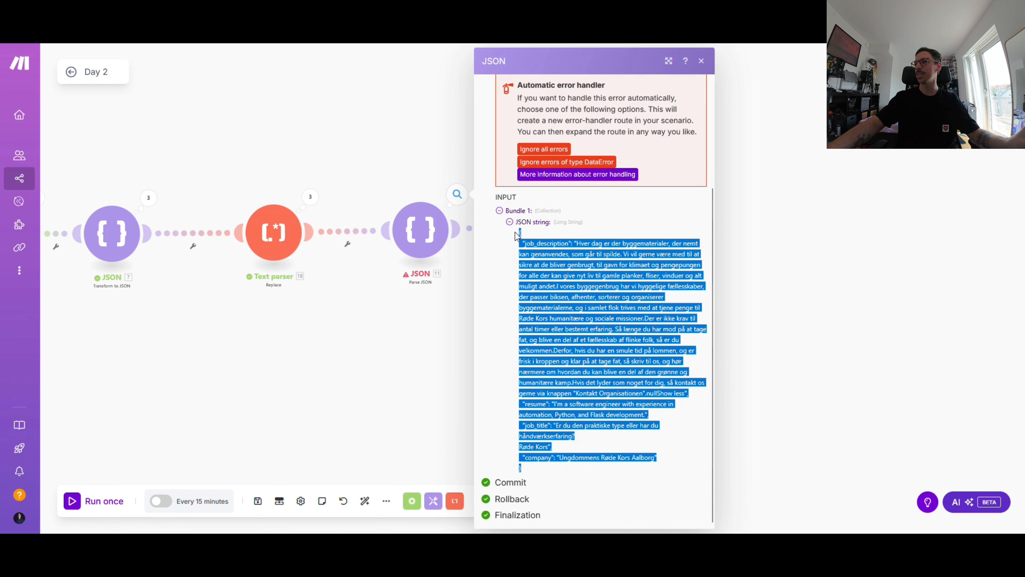
pyautogui.click(509, 231)
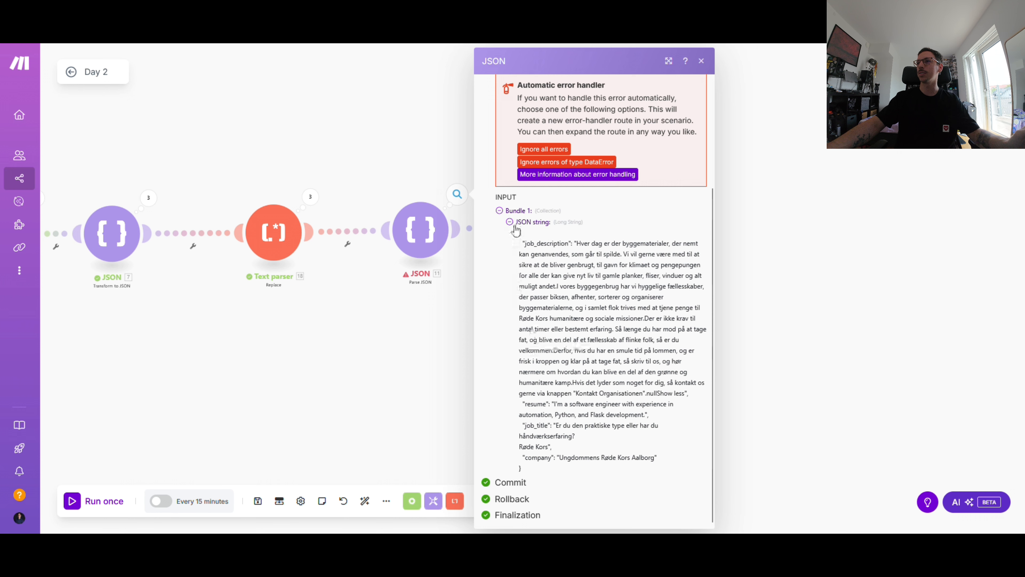
pyautogui.click(350, 352)
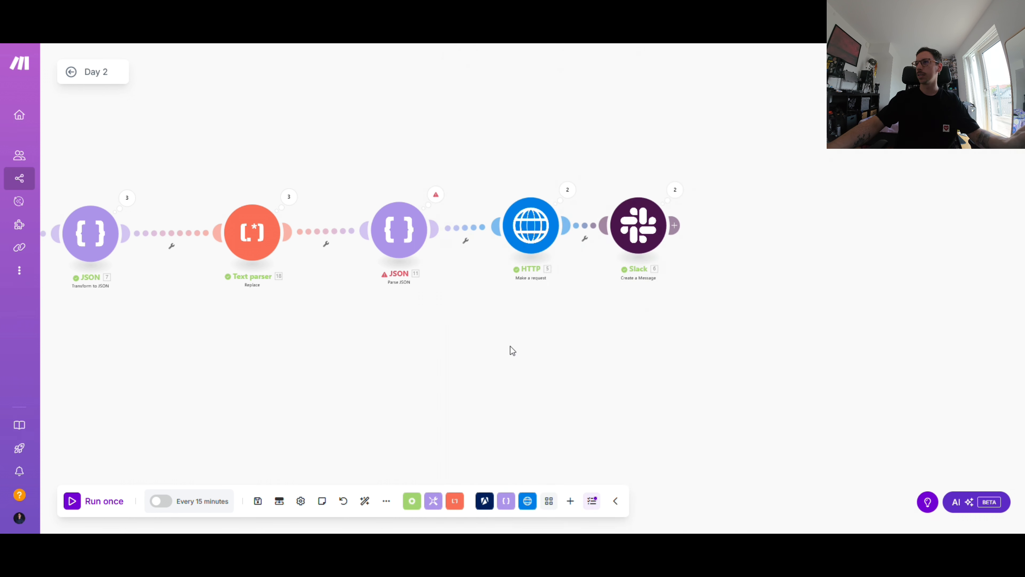
# Step: Delete the empty, unconnected module below the scenario
pyautogui.scroll(-2, 447, 339)
pyautogui.scroll(-3, 348, 367)
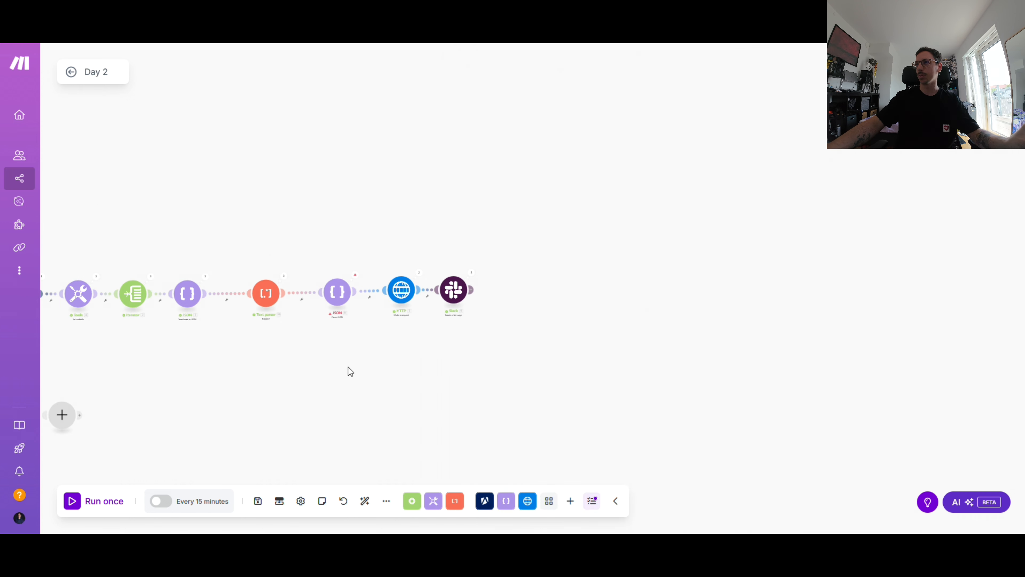
pyautogui.moveTo(349, 367); pyautogui.dragTo(614, 337)
pyautogui.rightClick(333, 389)
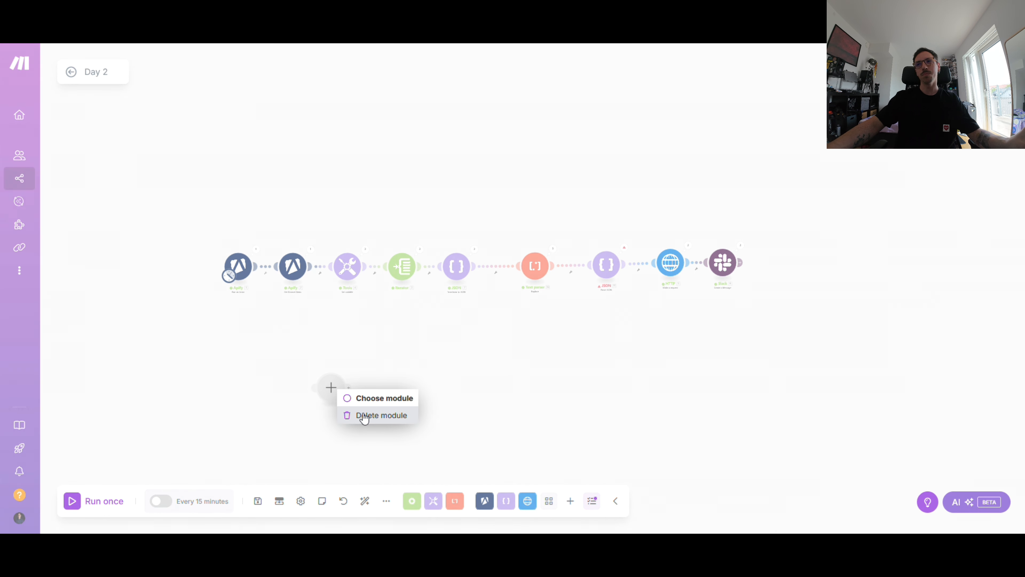
pyautogui.click(364, 415)
# Step: Open the HTTP Make a request module's settings and look through its URL, method, body type and request content
pyautogui.scroll(3, 337, 350)
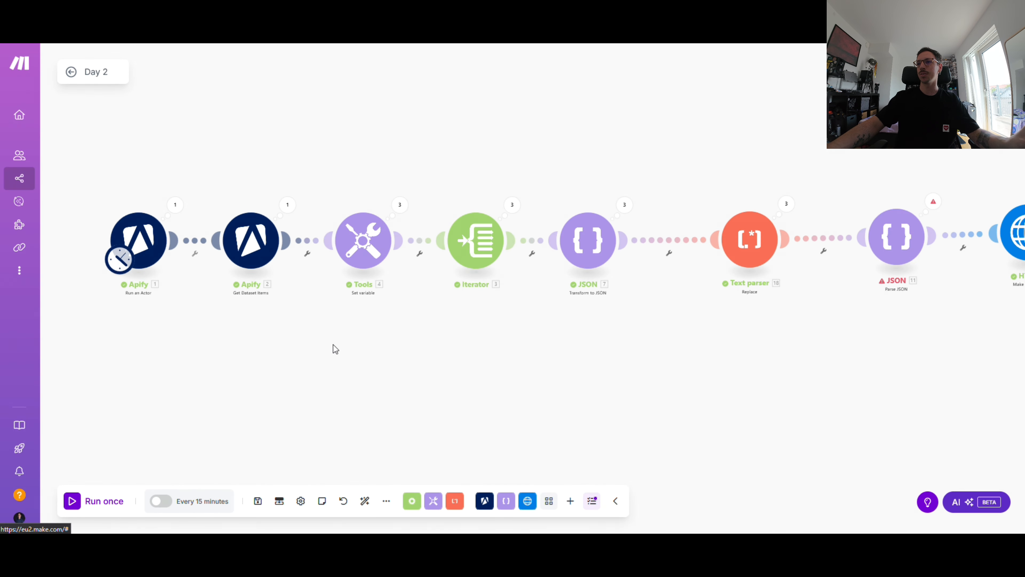
pyautogui.scroll(-2, 333, 345)
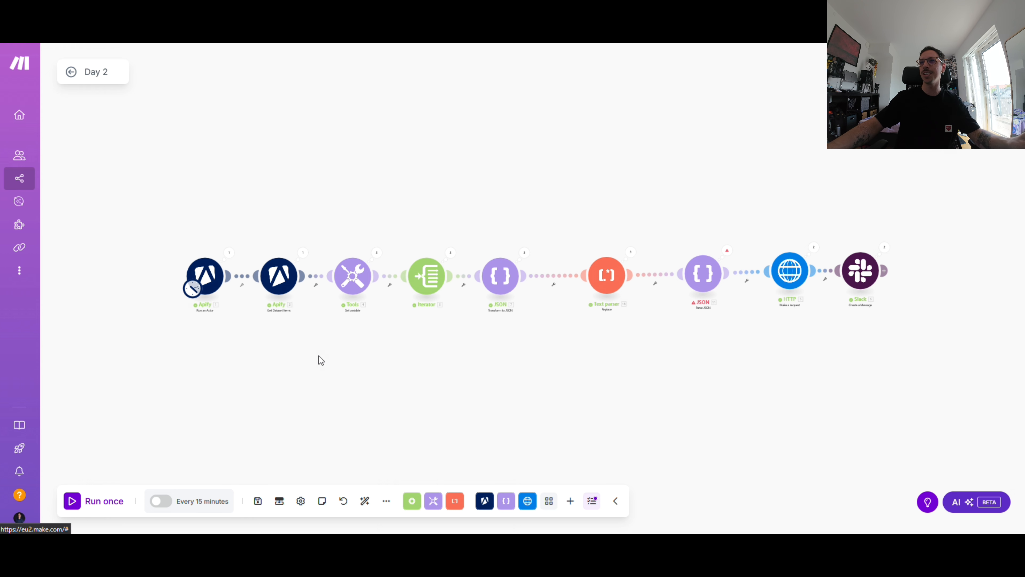
pyautogui.moveTo(694, 356); pyautogui.dragTo(377, 341)
pyautogui.scroll(4, 413, 304)
pyautogui.scroll(-1, 479, 292)
pyautogui.moveTo(479, 291); pyautogui.dragTo(332, 339)
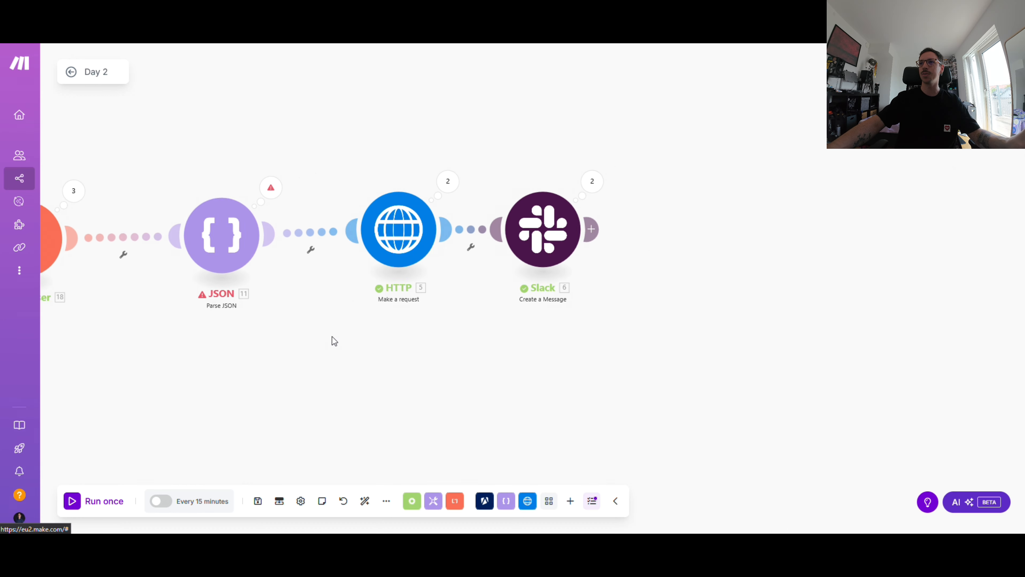
pyautogui.scroll(-2, 318, 333)
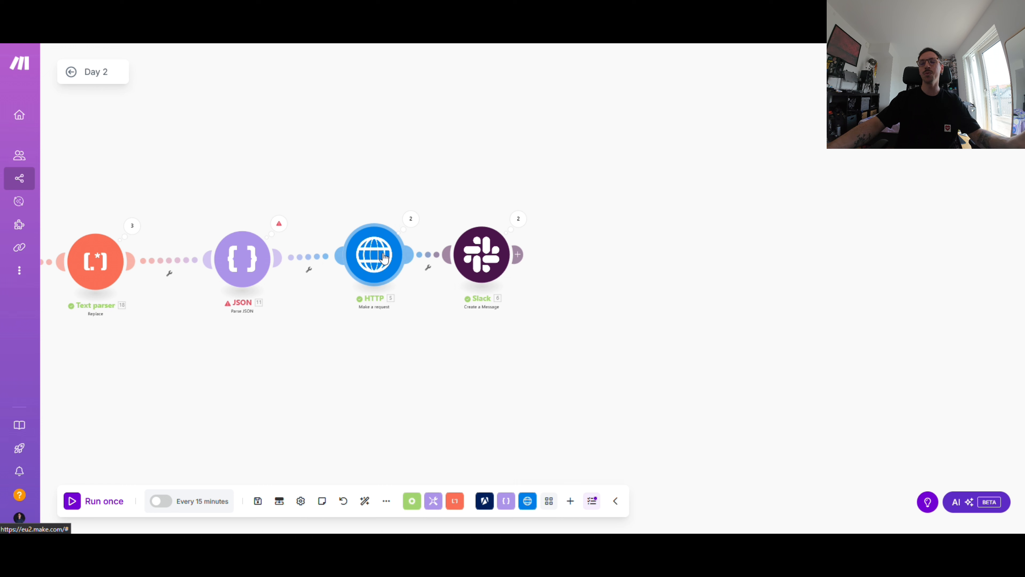
pyautogui.click(375, 258)
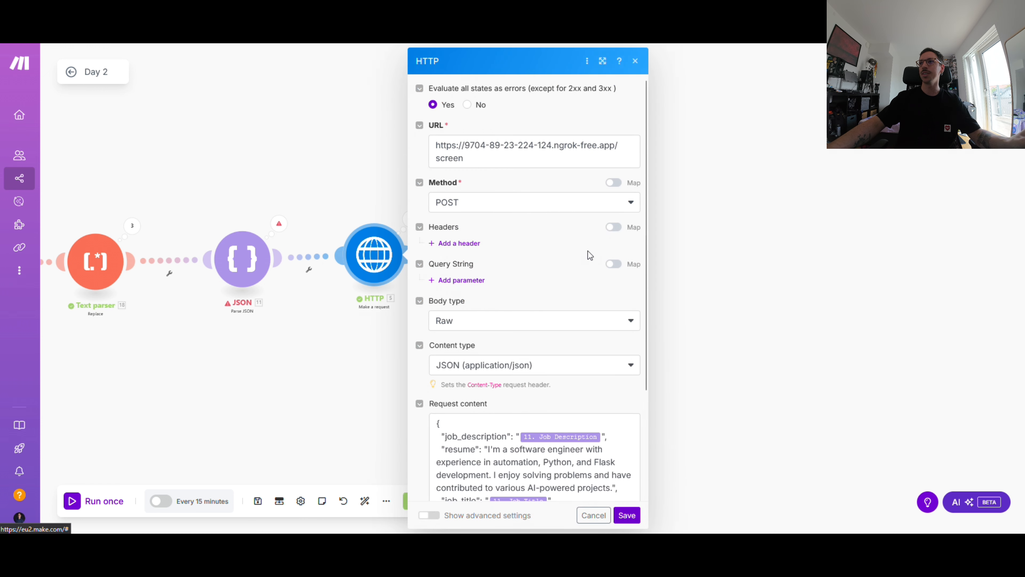
pyautogui.scroll(-3, 588, 251)
pyautogui.scroll(3, 589, 251)
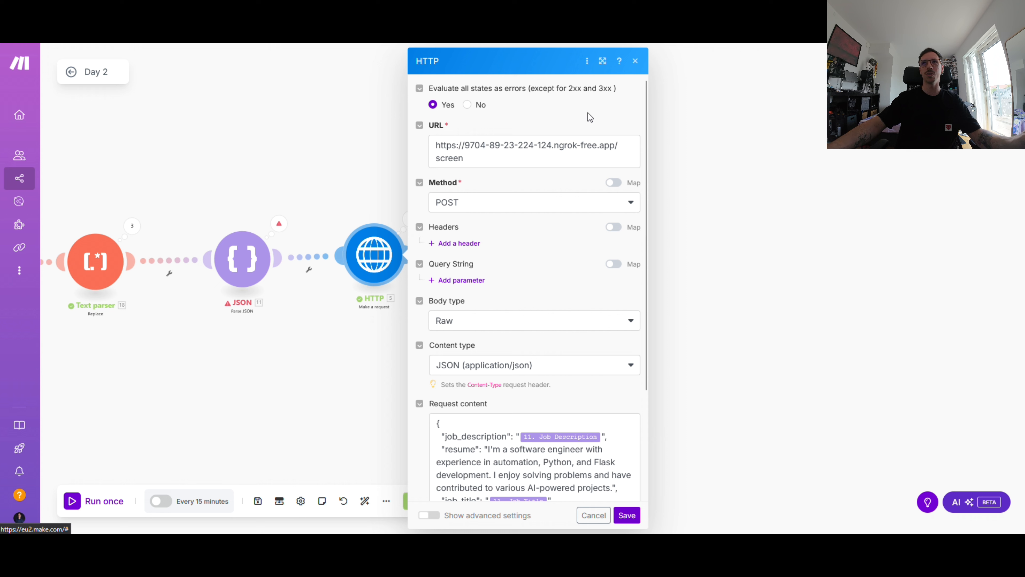
pyautogui.middleClick(567, 106)
pyautogui.middleClick(567, 106)
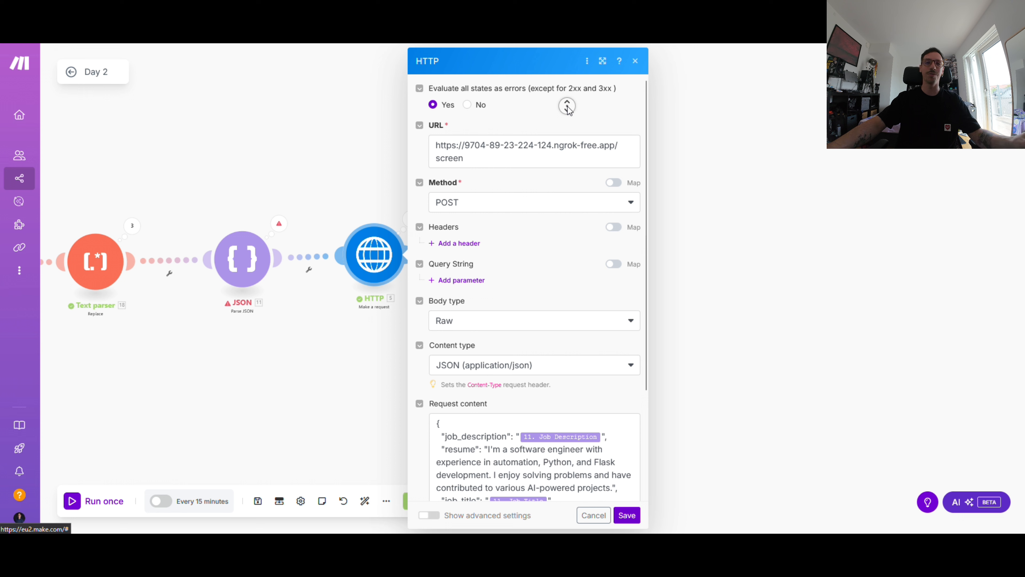
pyautogui.middleClick(567, 106)
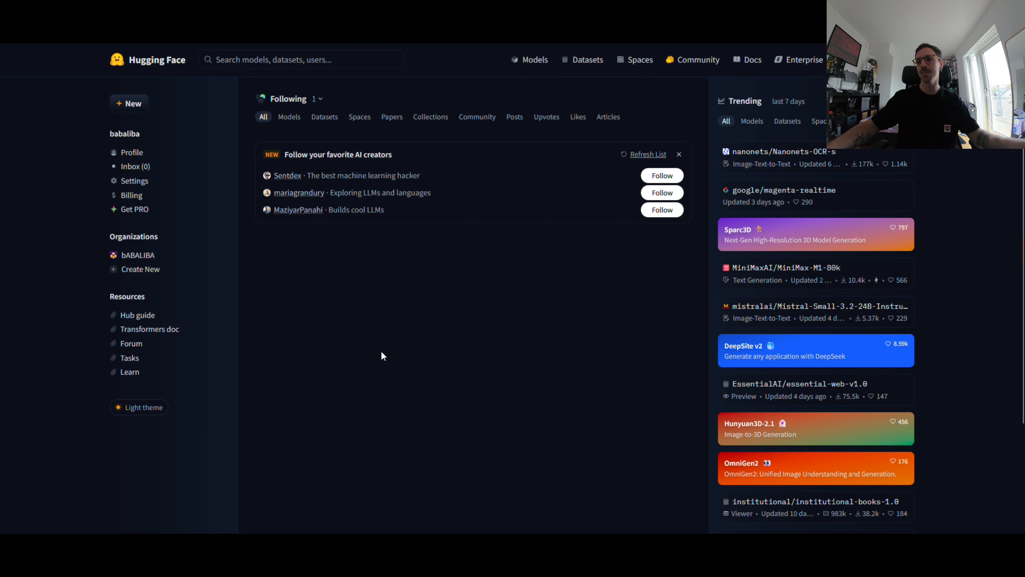
# Step: Switch to the Hugging Face home page and look through its list of trending models, spaces and datasets
pyautogui.scroll(-1, 612, 327)
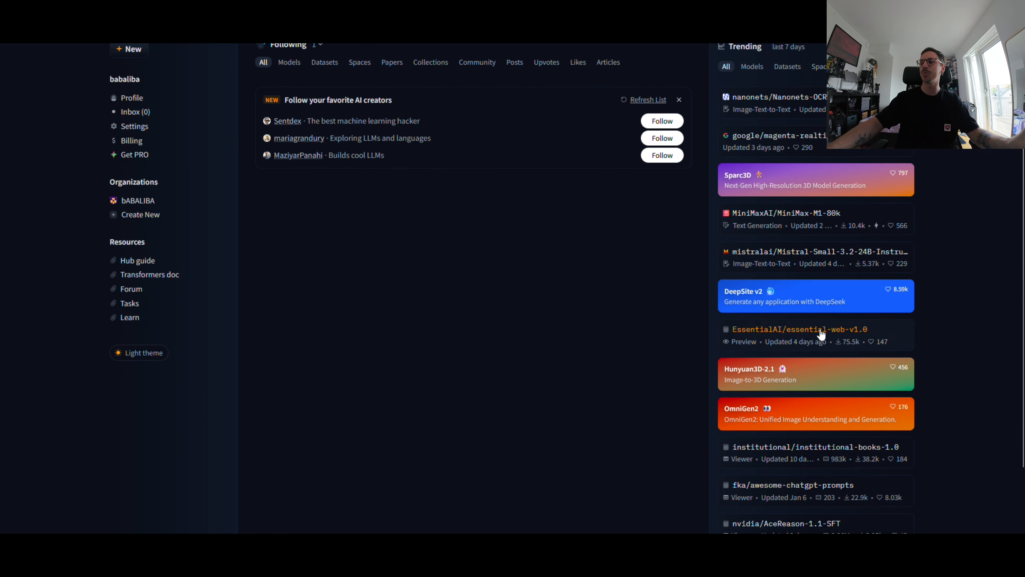
pyautogui.scroll(-2, 821, 335)
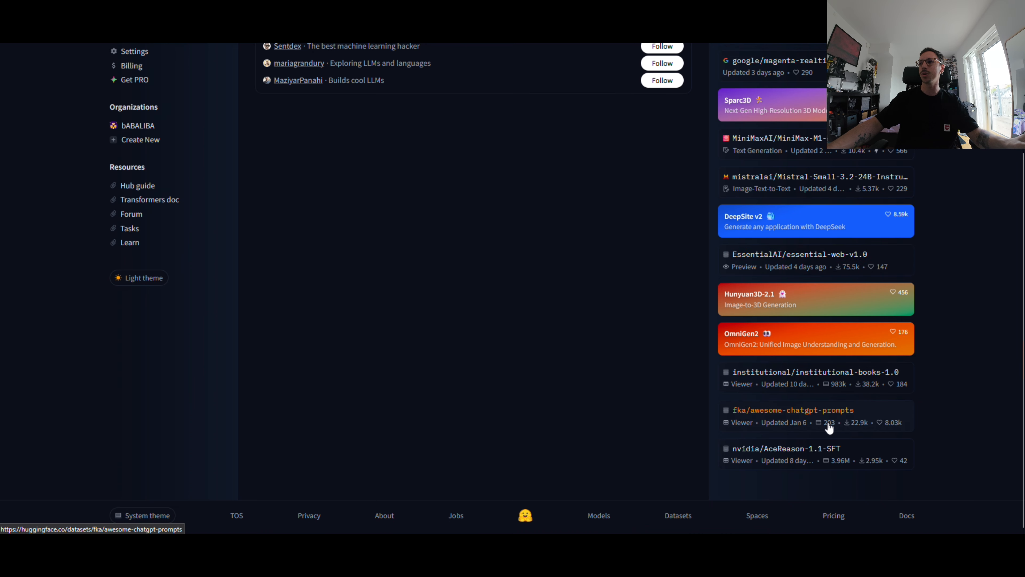
pyautogui.scroll(3, 645, 316)
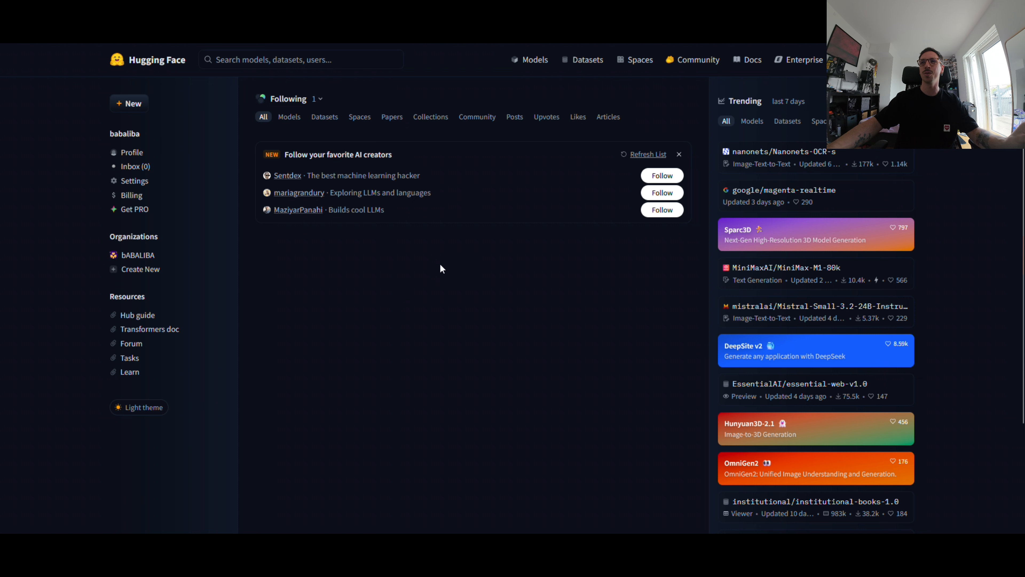
pyautogui.middleClick(441, 311)
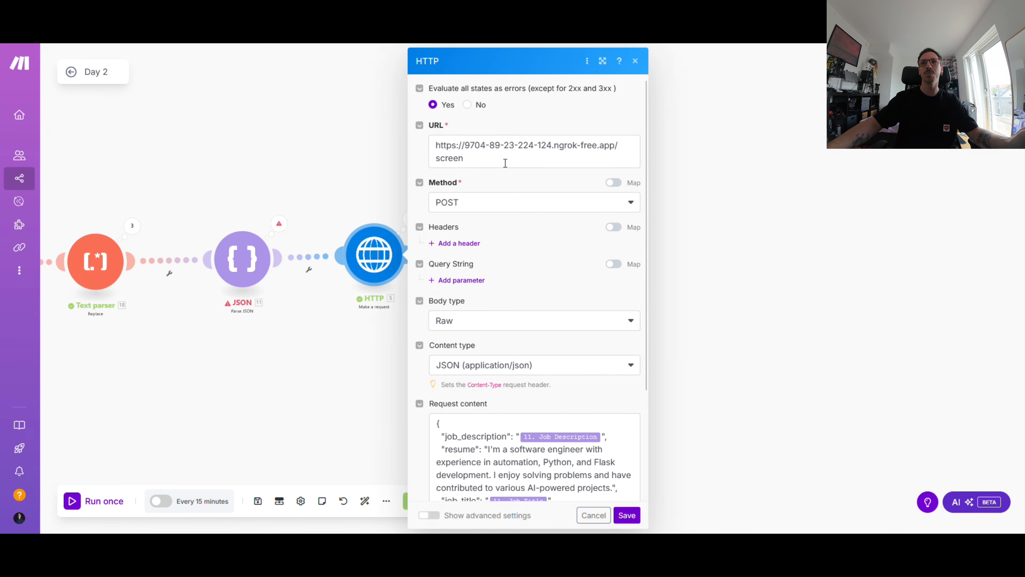
# Step: Return to the HTTP module's settings in Make and examine the URL, method, content type and the Parse JSON fields mapped into the request content
pyautogui.middleClick(572, 94)
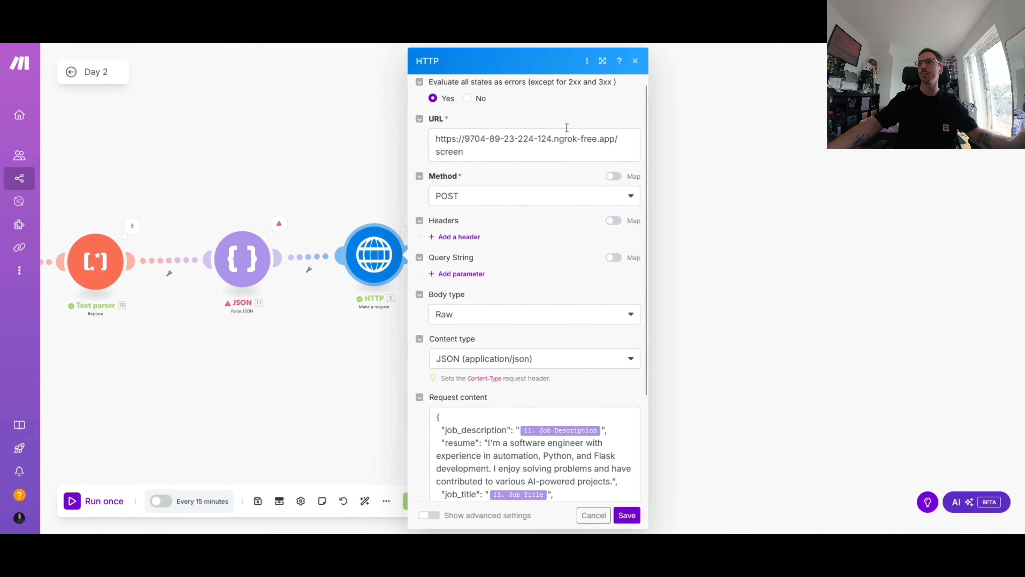
pyautogui.scroll(1, 567, 125)
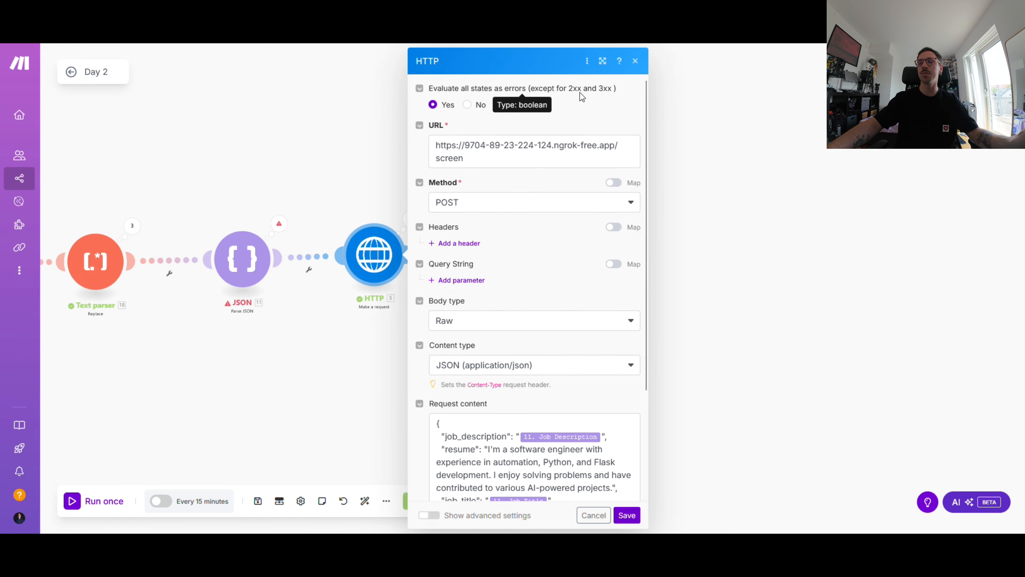
pyautogui.scroll(-3, 565, 153)
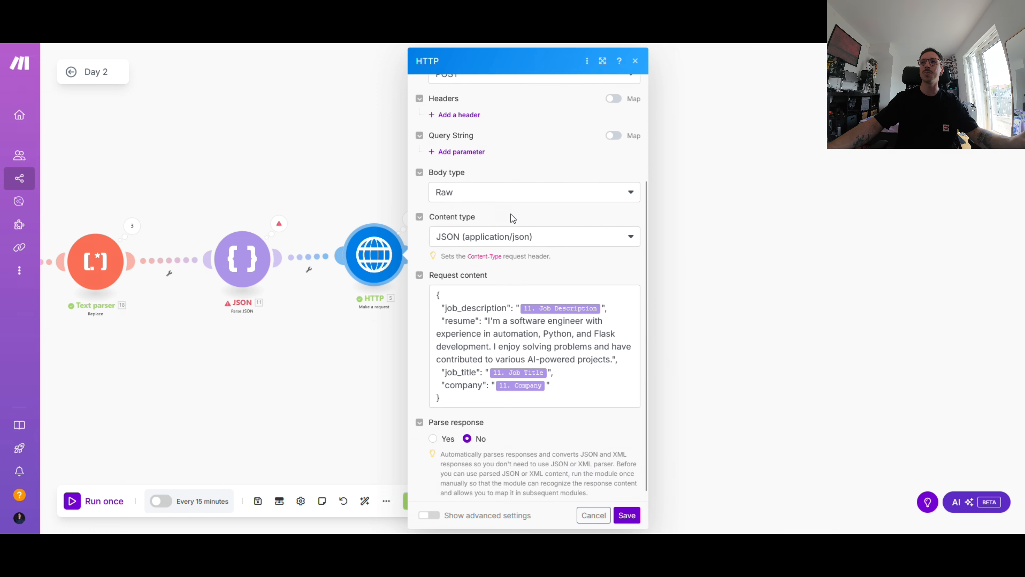
pyautogui.scroll(3, 512, 217)
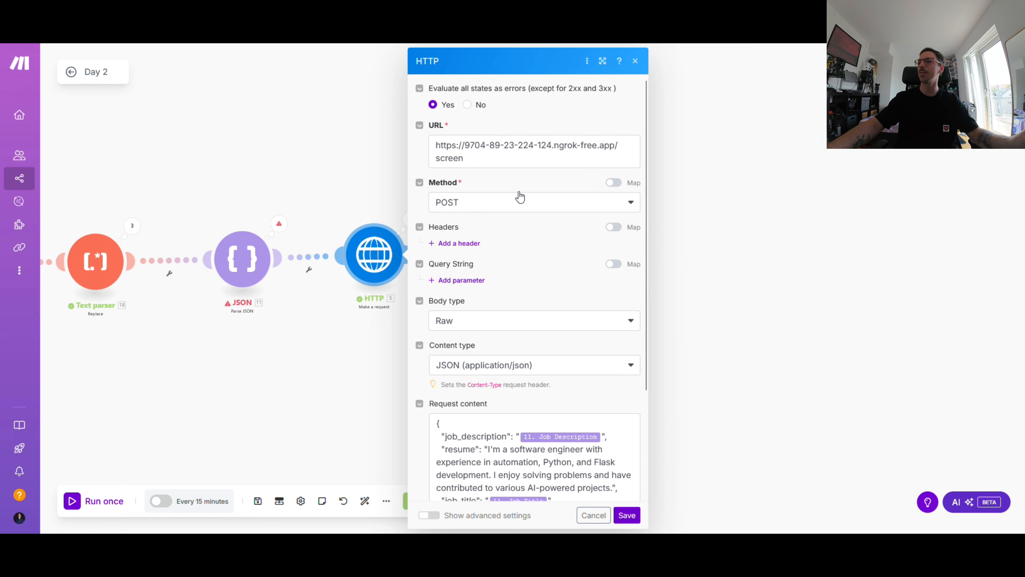
pyautogui.scroll(-3, 529, 185)
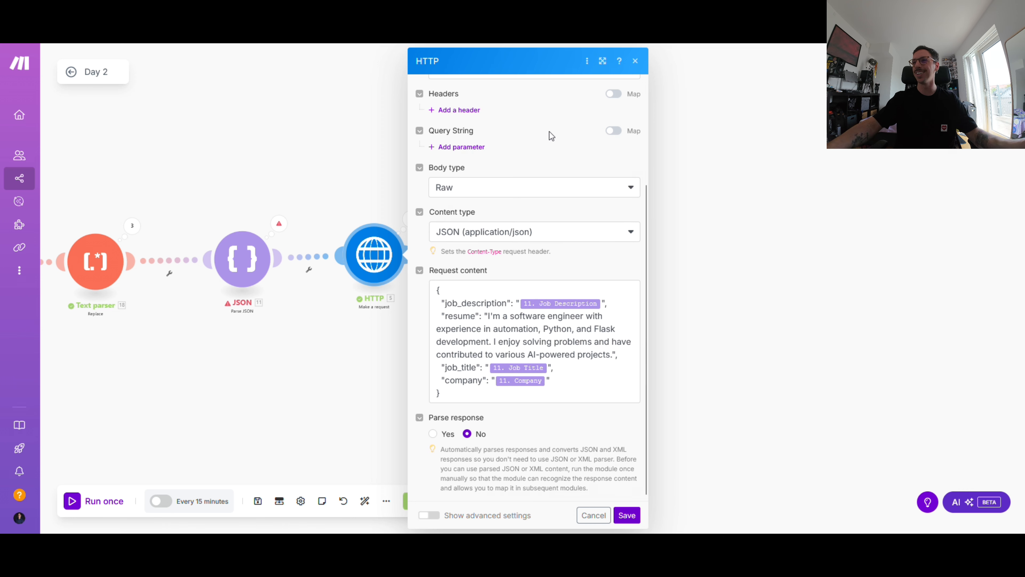
pyautogui.scroll(3, 551, 123)
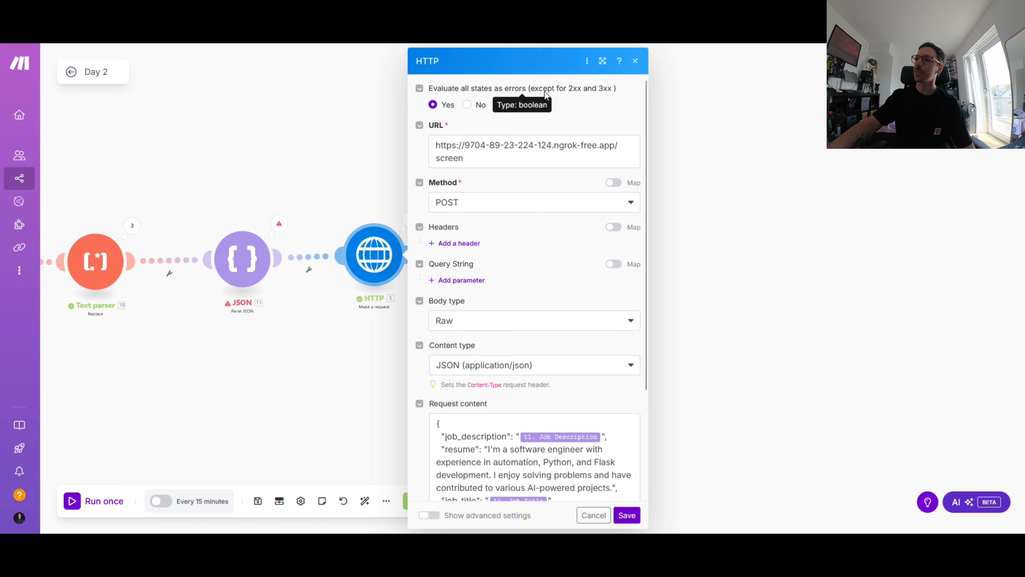
pyautogui.scroll(-2, 571, 207)
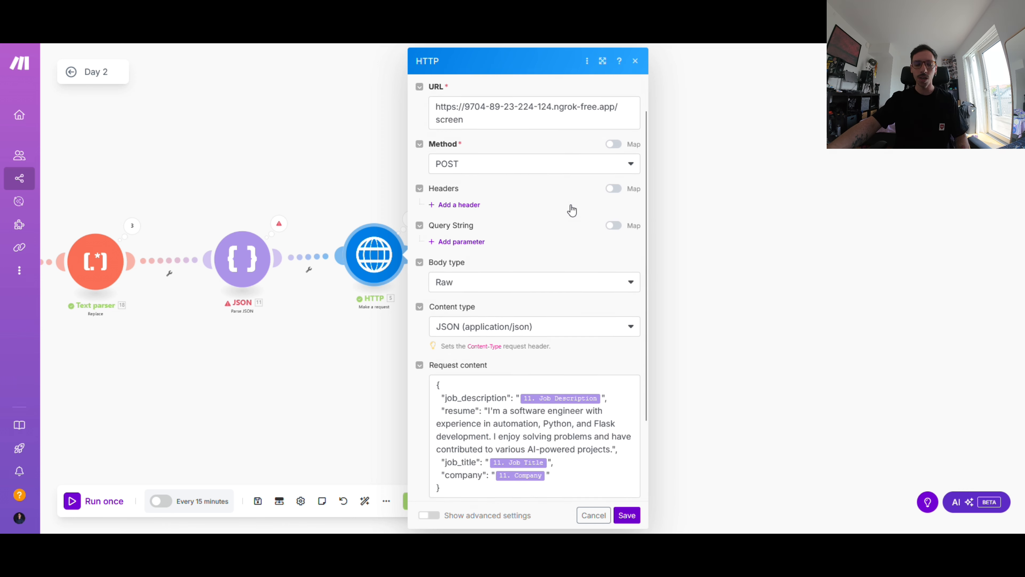
pyautogui.scroll(-2, 572, 203)
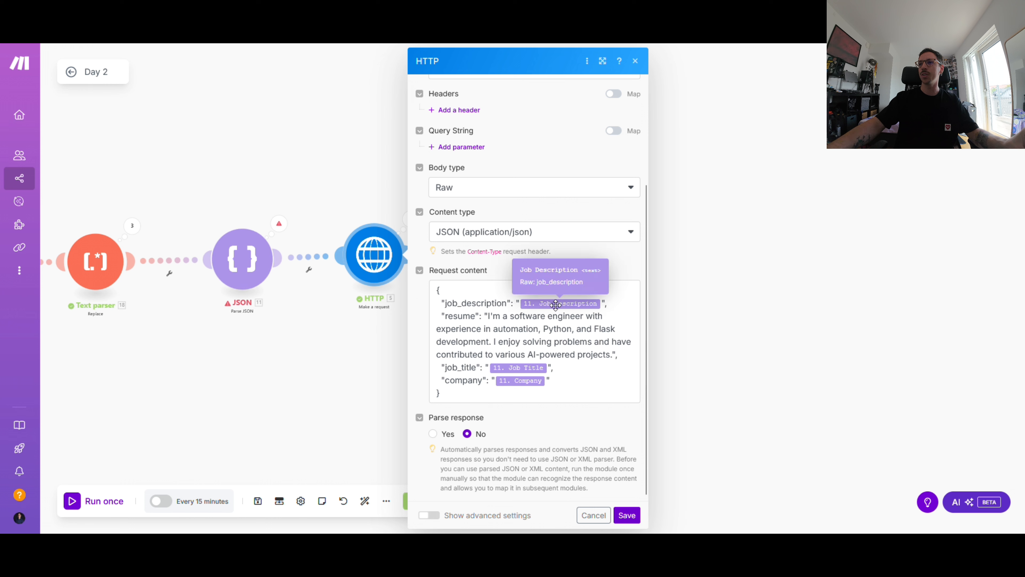
pyautogui.moveTo(555, 305)
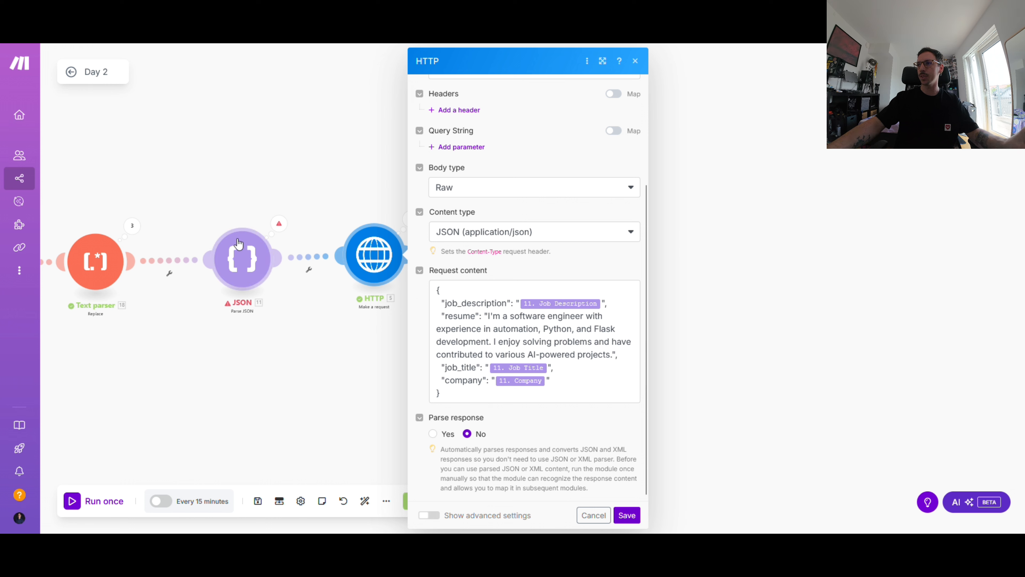
# Step: Examine the HTTP module's request content, highlighting the hard-coded resume text, review the URL and method, and close the settings
pyautogui.click(602, 303)
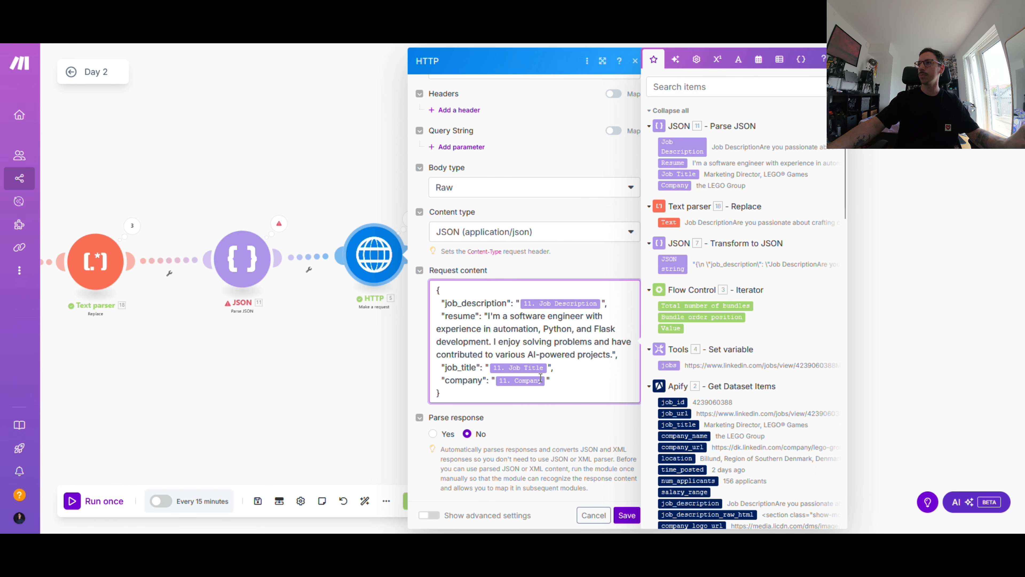
pyautogui.click(839, 60)
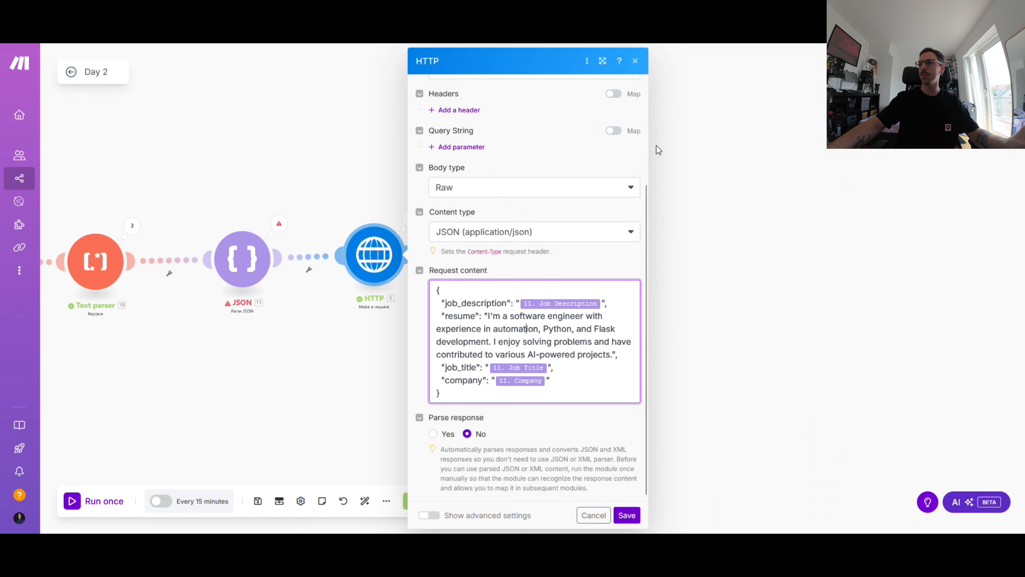
pyautogui.moveTo(486, 316); pyautogui.dragTo(613, 358)
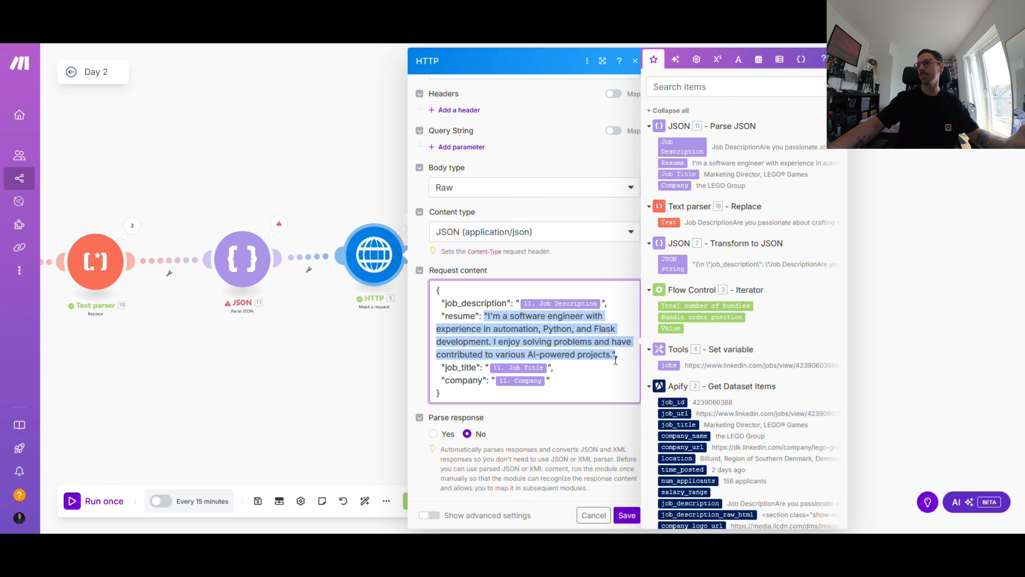
pyautogui.click(558, 326)
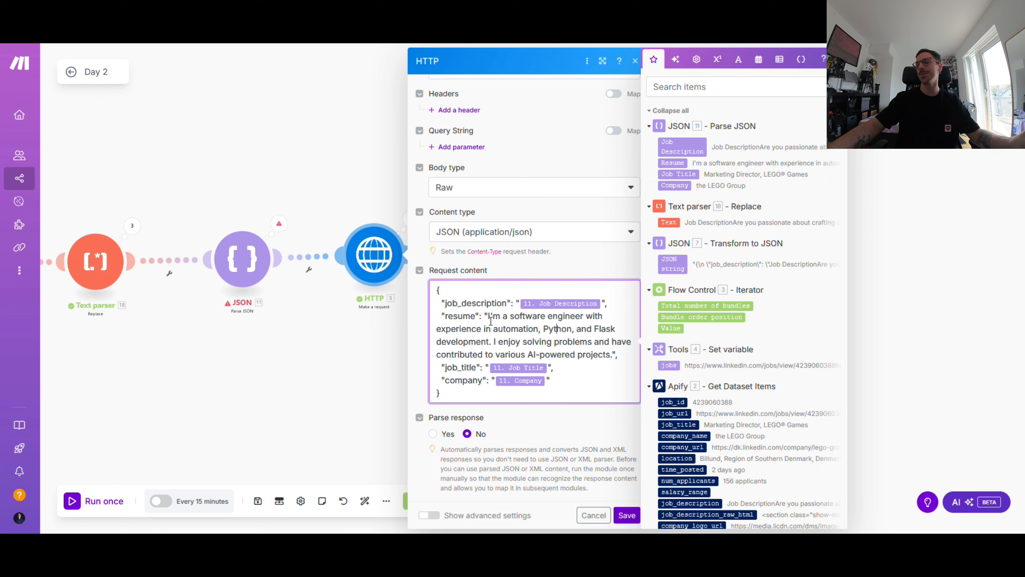
pyautogui.moveTo(488, 319); pyautogui.dragTo(614, 356)
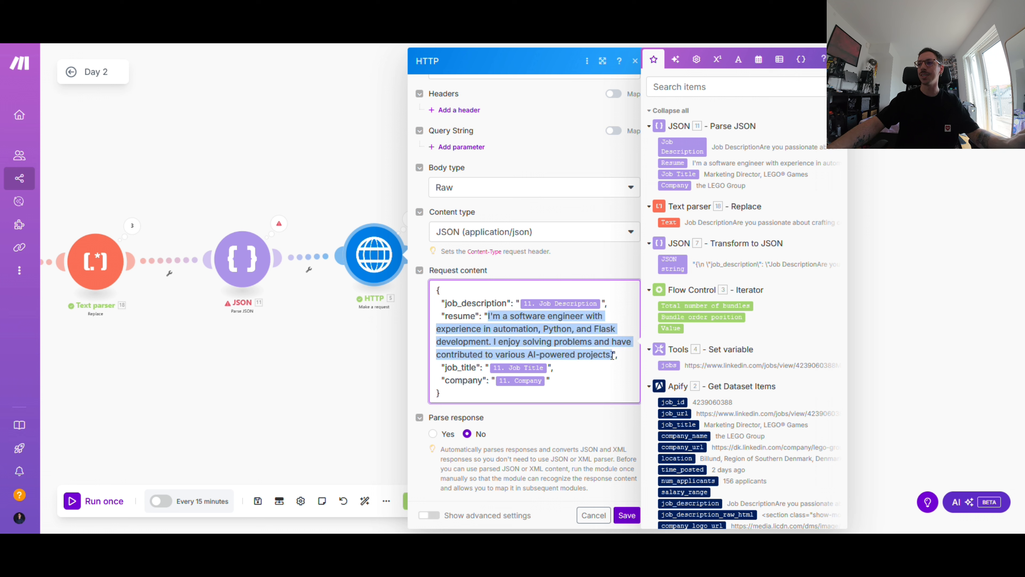
pyautogui.click(567, 328)
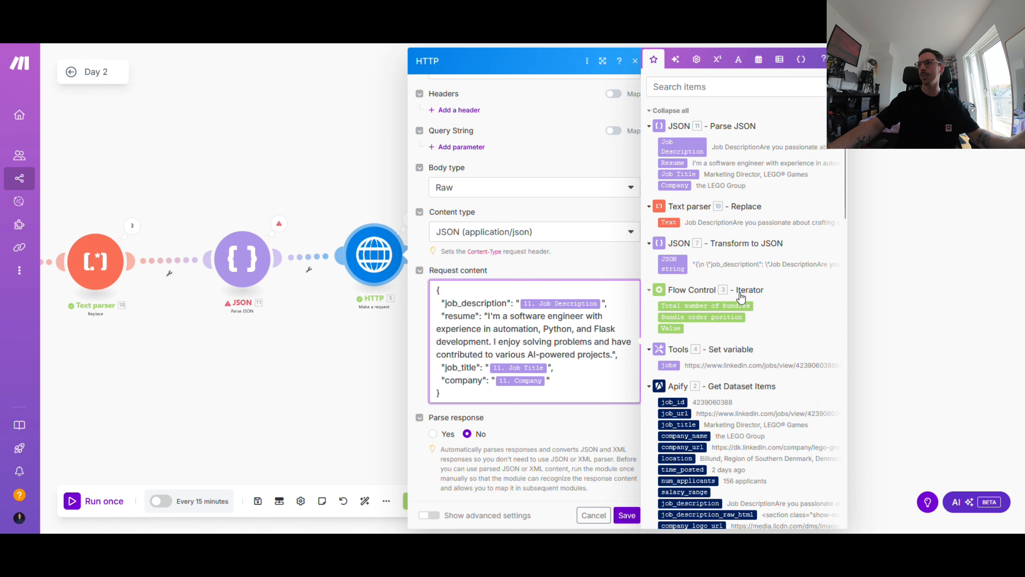
pyautogui.scroll(3, 539, 186)
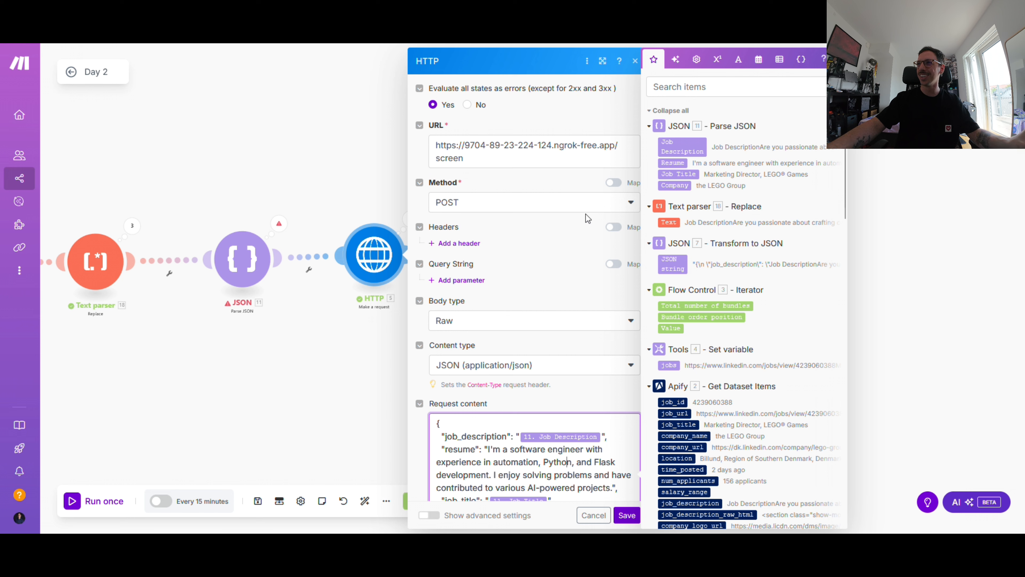
pyautogui.click(355, 186)
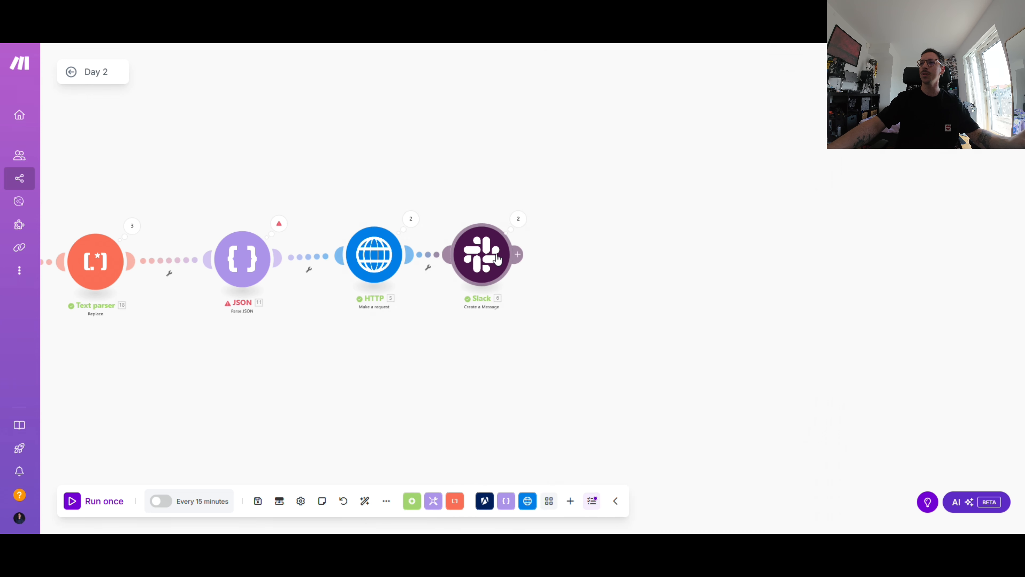
# Step: Open the Slack Create a Message module's settings, and switch to Slack to read the posted Head of Graphic Design job message
pyautogui.click(480, 254)
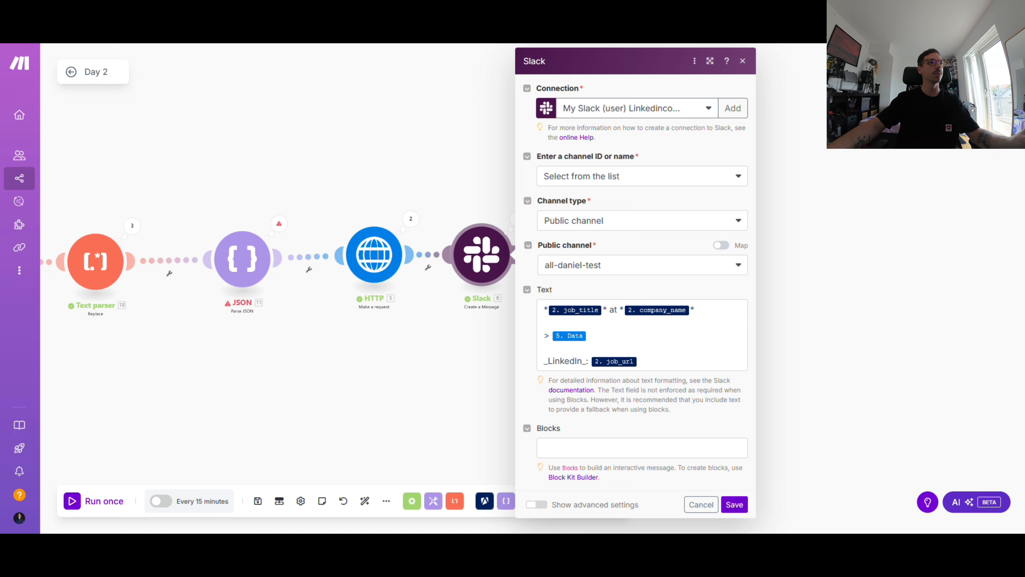
pyautogui.moveTo(547, 530); pyautogui.dragTo(597, 55)
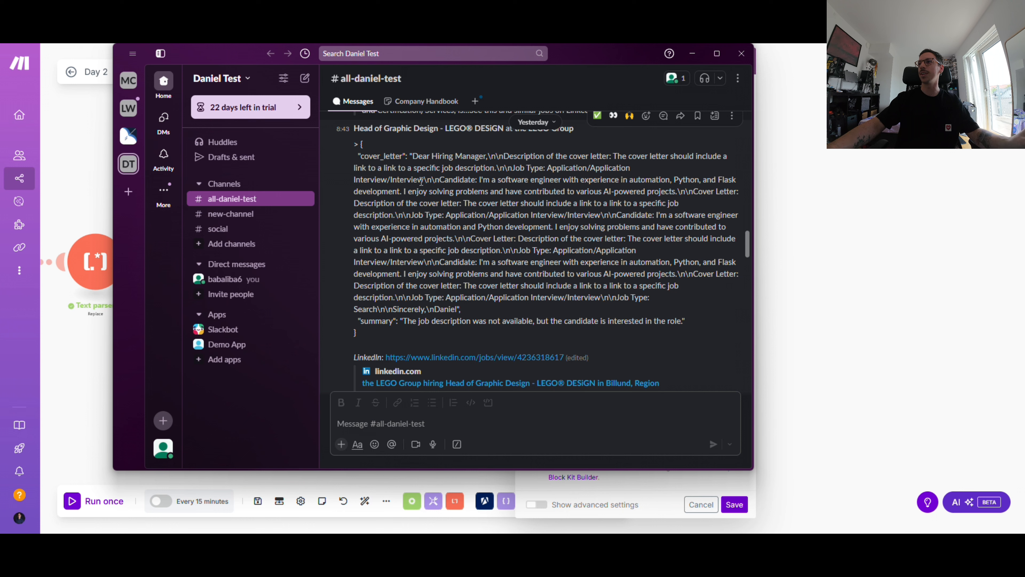
pyautogui.moveTo(350, 150); pyautogui.dragTo(606, 347)
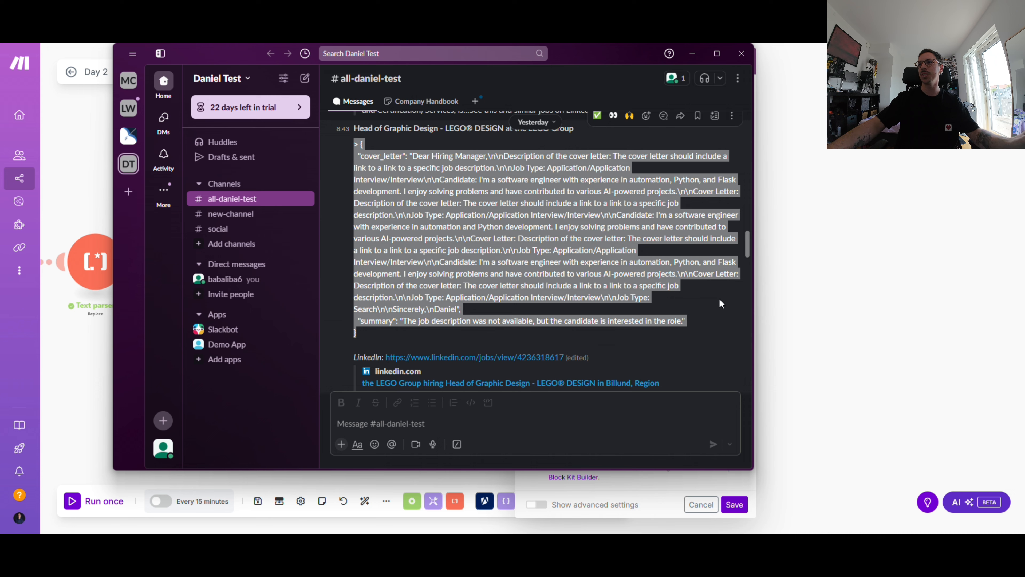
pyautogui.click(692, 304)
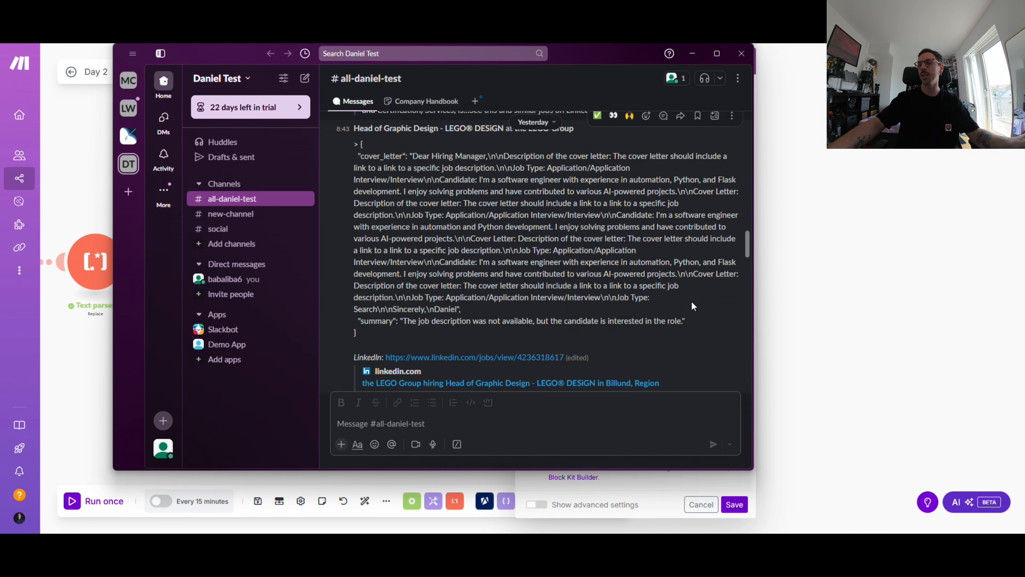
pyautogui.moveTo(391, 327); pyautogui.dragTo(352, 145)
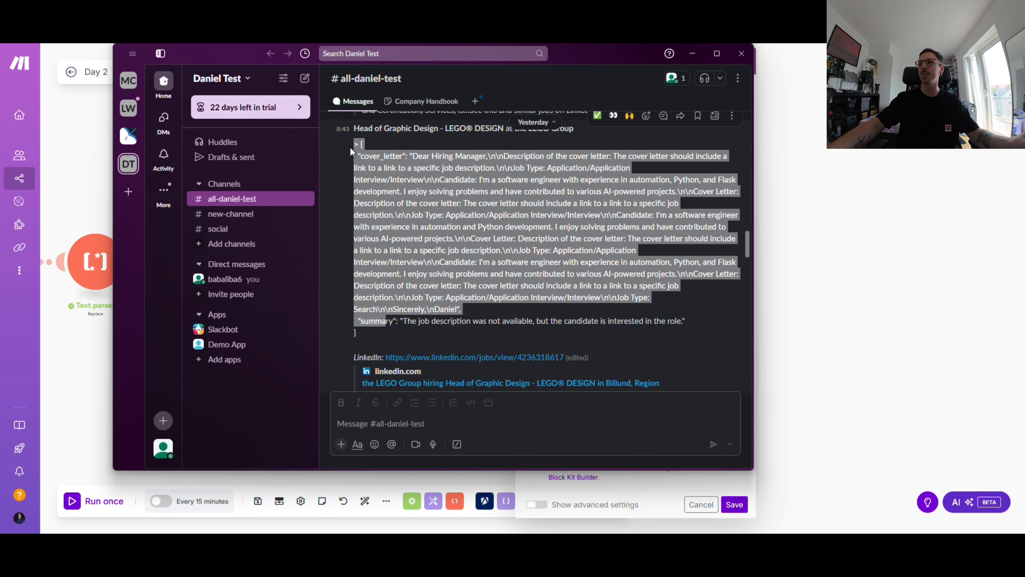
pyautogui.click(409, 334)
# Step: Look through the job message's title and LinkedIn link, and compare them with the following Designer at Pandora message
pyautogui.scroll(-3, 419, 319)
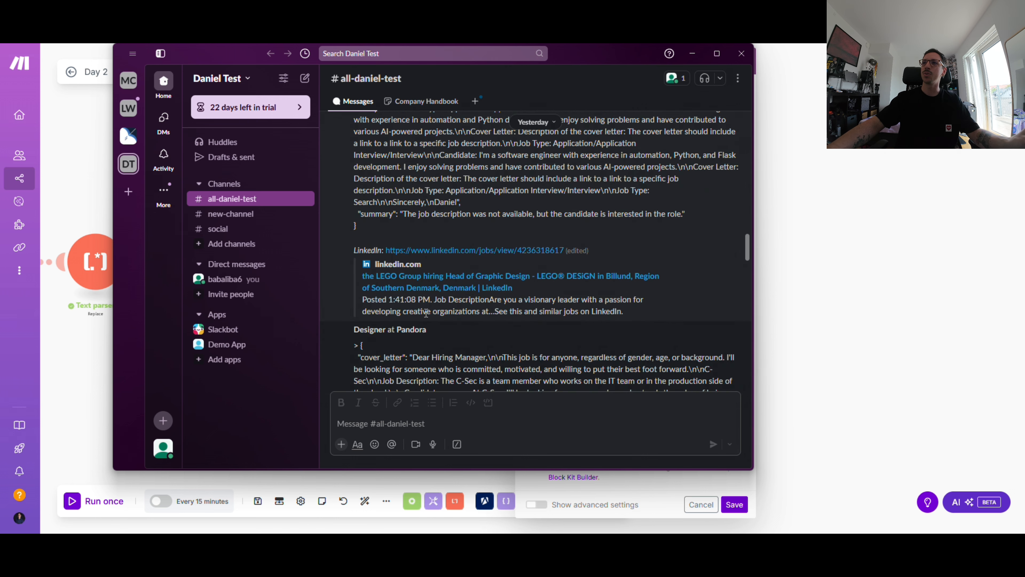
pyautogui.scroll(3, 425, 313)
pyautogui.scroll(1, 425, 315)
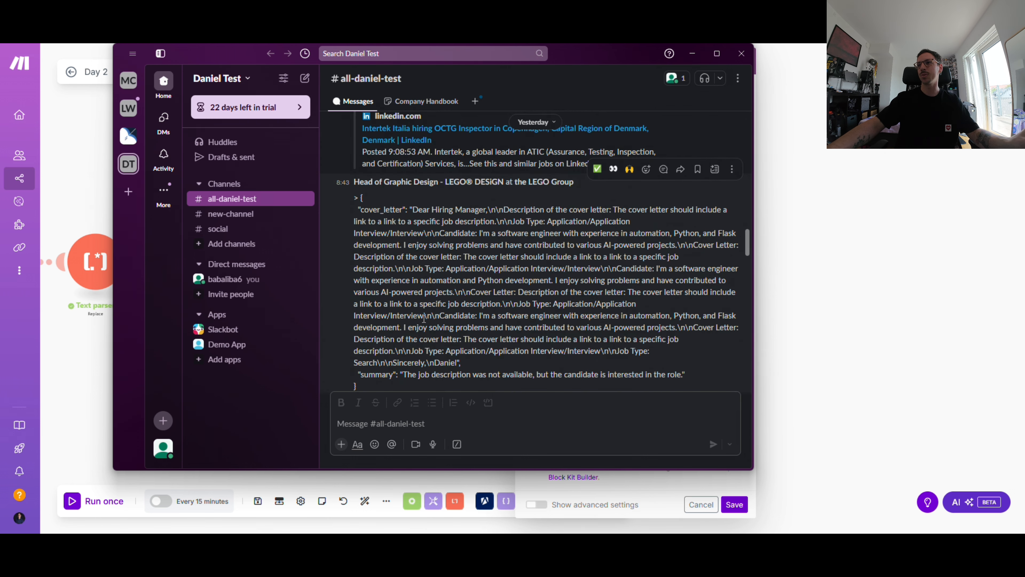
pyautogui.scroll(-2, 434, 319)
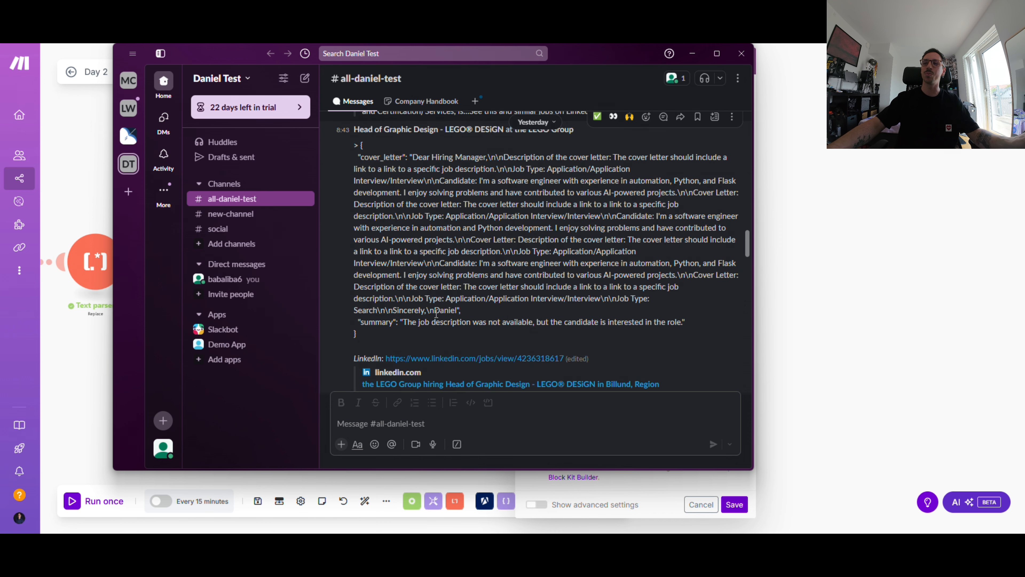
pyautogui.scroll(2, 435, 259)
pyautogui.moveTo(364, 182); pyautogui.dragTo(582, 181)
pyautogui.scroll(-2, 579, 180)
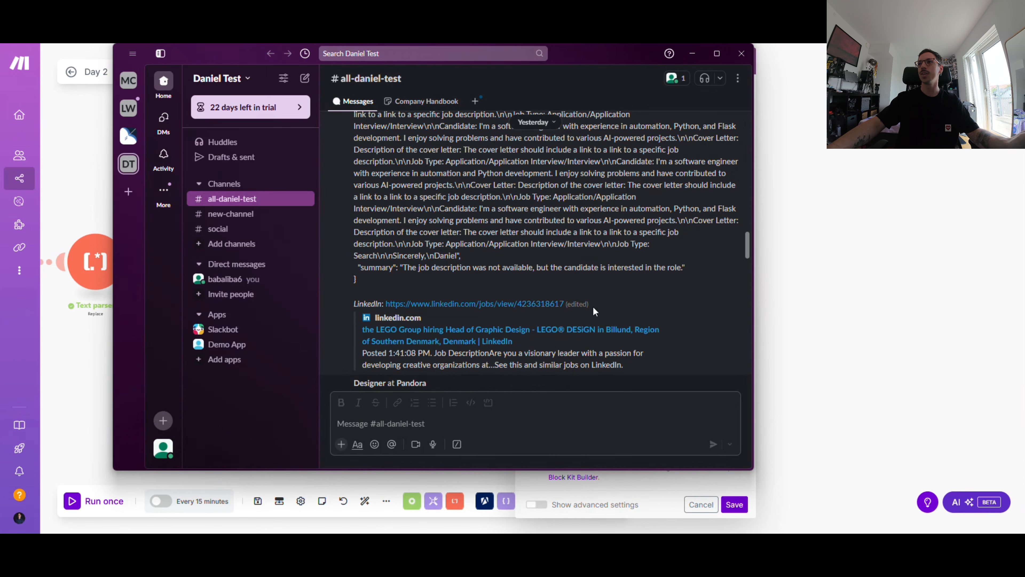
pyautogui.moveTo(592, 305); pyautogui.dragTo(352, 304)
pyautogui.middleClick(398, 279)
pyautogui.scroll(-3, 397, 281)
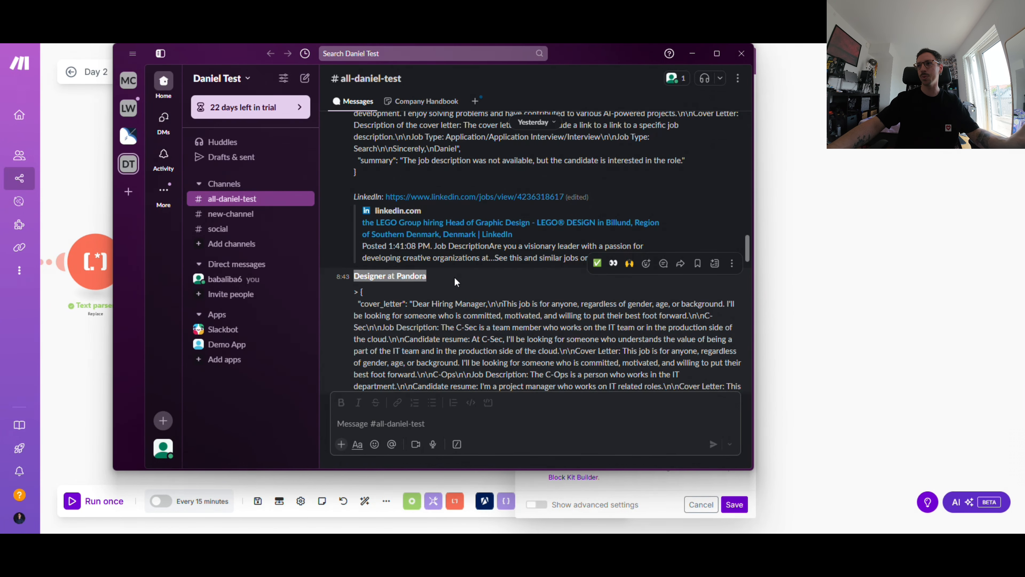
pyautogui.scroll(4, 457, 284)
pyautogui.scroll(-1, 457, 334)
pyautogui.scroll(3, 460, 334)
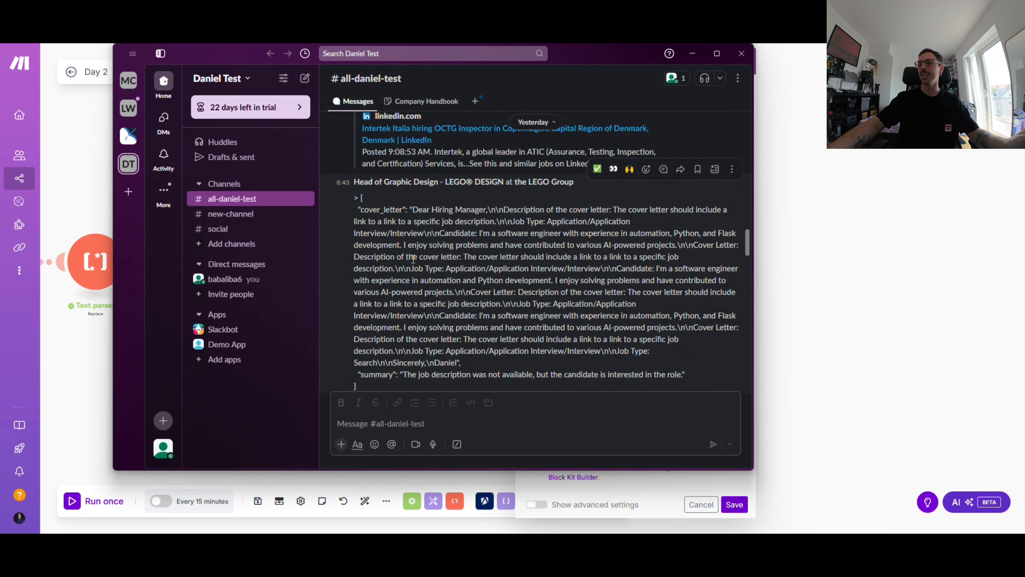
# Step: Highlight and read the cover letter and summary text in the Head of Graphic Design message
pyautogui.moveTo(366, 209); pyautogui.dragTo(707, 378)
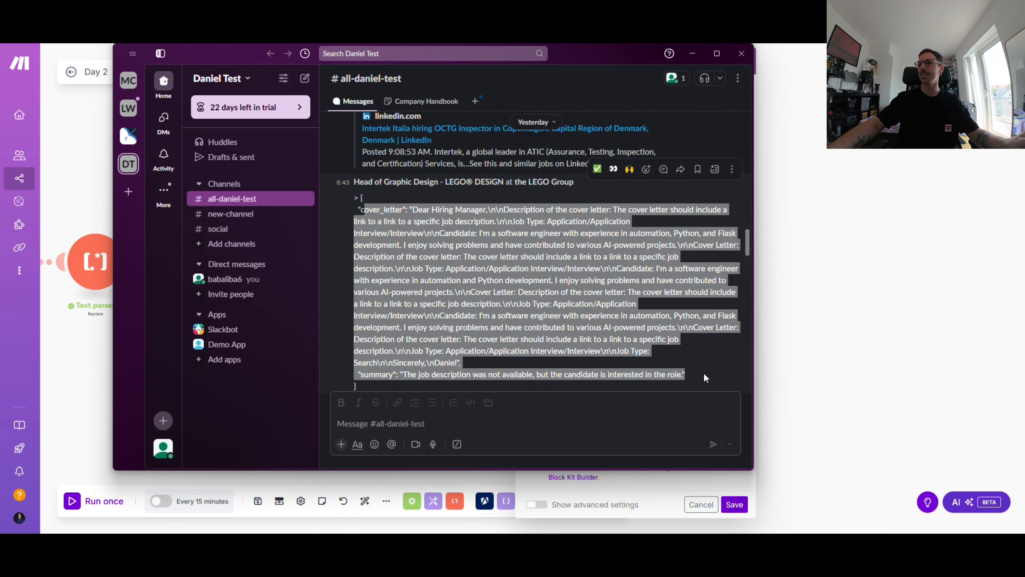
pyautogui.click(695, 346)
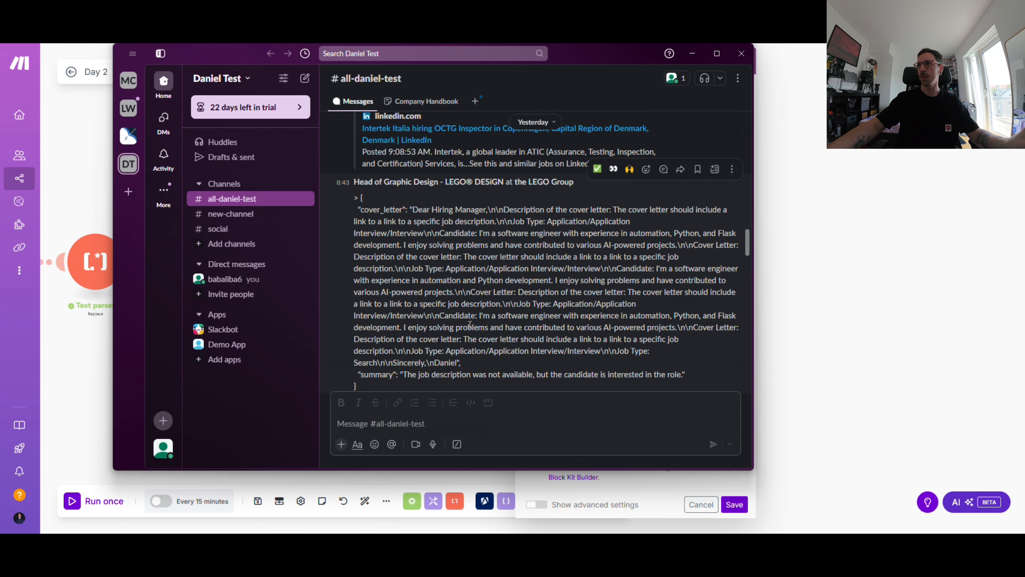
pyautogui.moveTo(416, 208); pyautogui.dragTo(544, 354)
pyautogui.click(674, 357)
pyautogui.moveTo(413, 210); pyautogui.dragTo(485, 359)
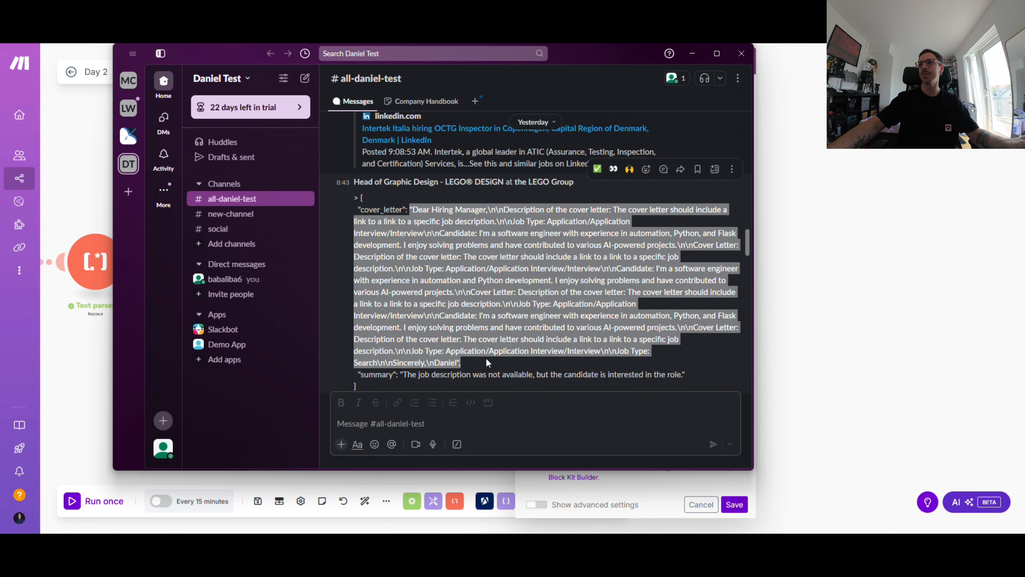
pyautogui.middleClick(710, 352)
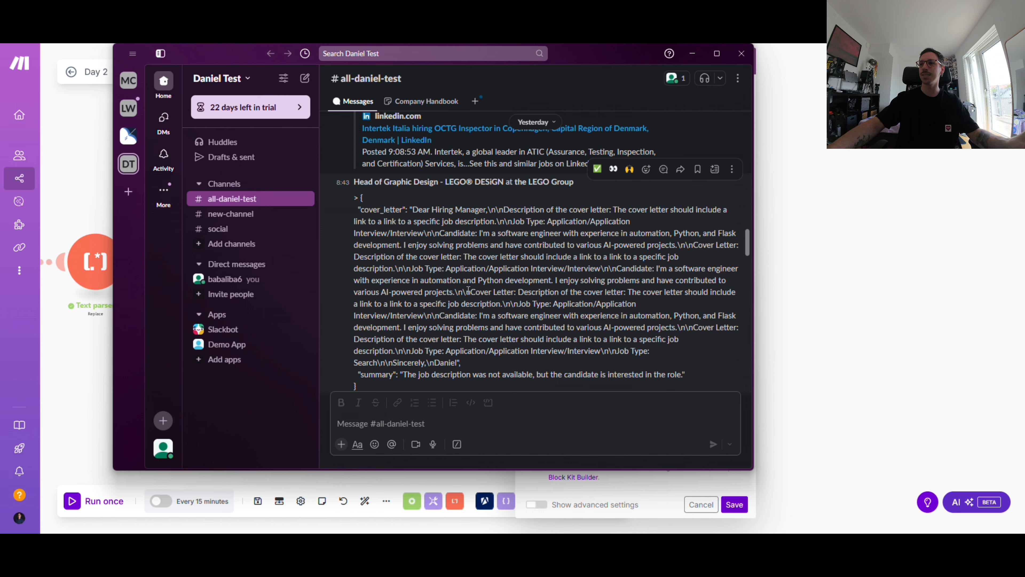
# Step: Review the complete Head of Graphic Design message from its title through the generated text to the LinkedIn link
pyautogui.scroll(-2, 584, 268)
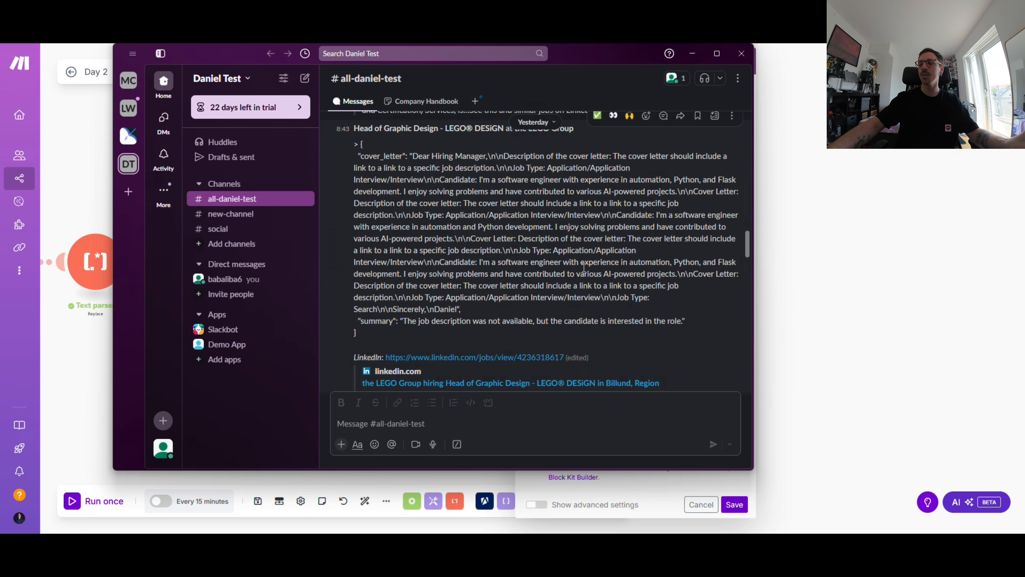
pyautogui.scroll(2, 584, 261)
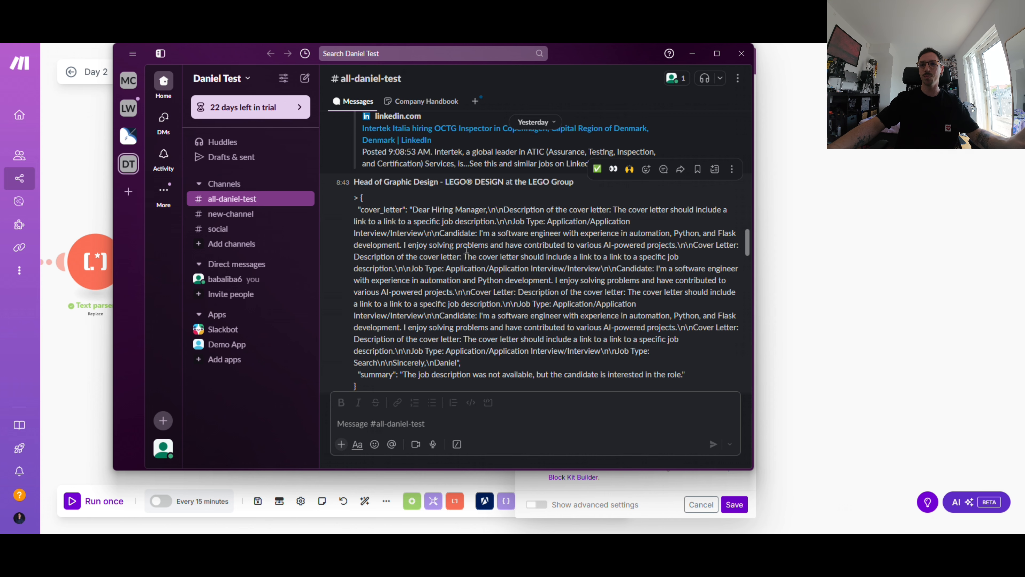
pyautogui.scroll(-2, 382, 240)
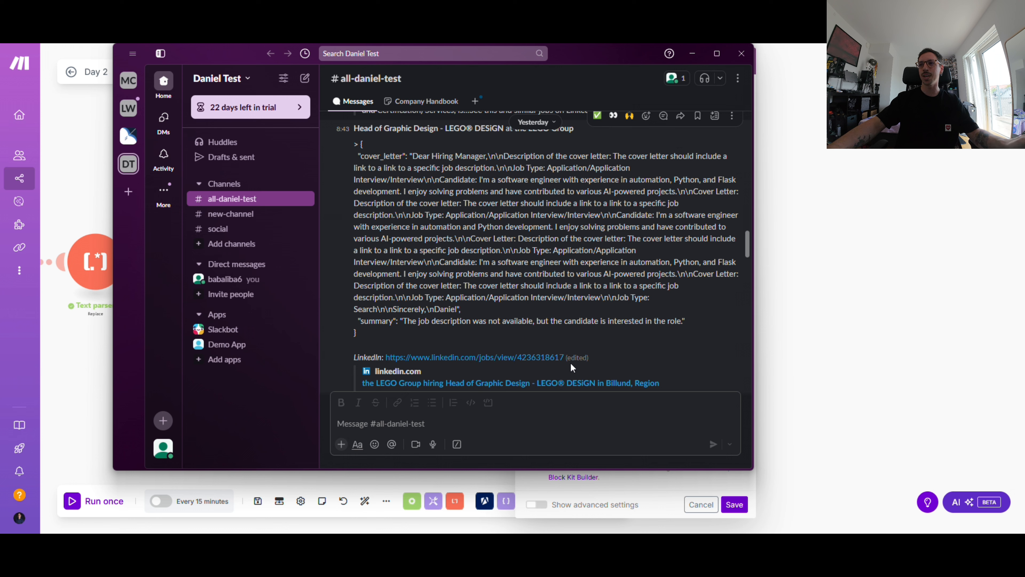
pyautogui.scroll(2, 350, 308)
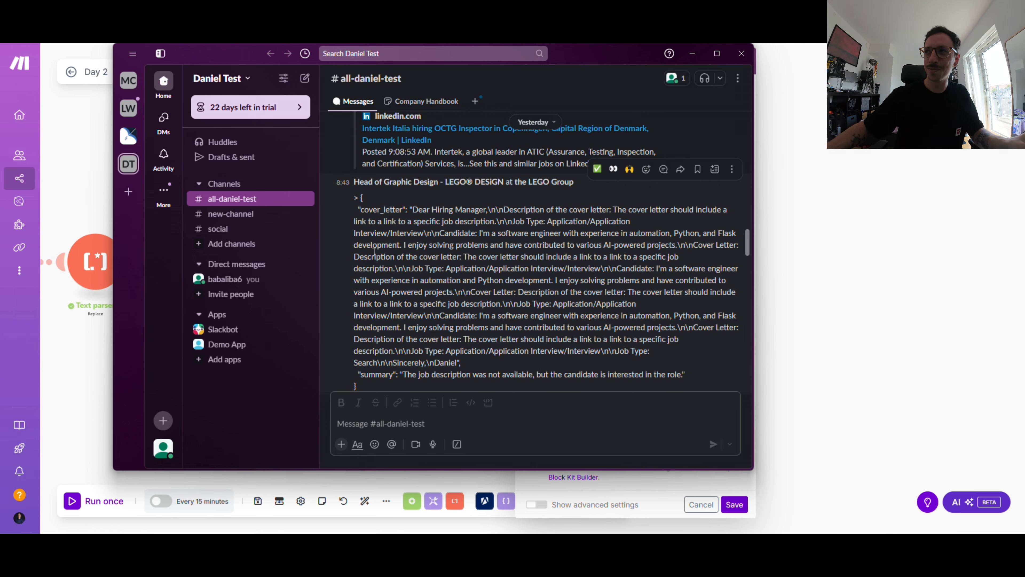
pyautogui.scroll(-2, 371, 246)
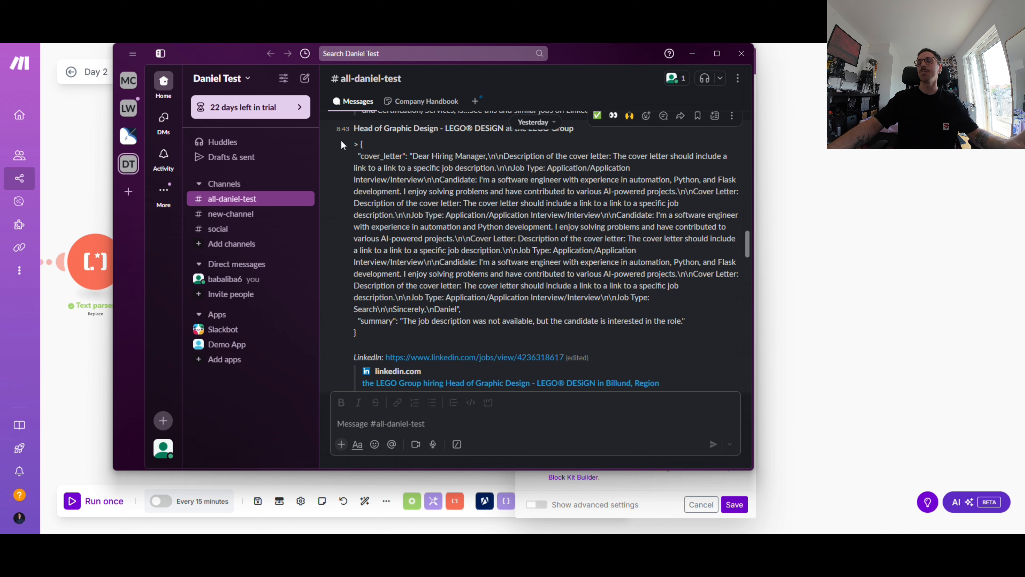
pyautogui.moveTo(334, 126); pyautogui.dragTo(474, 347)
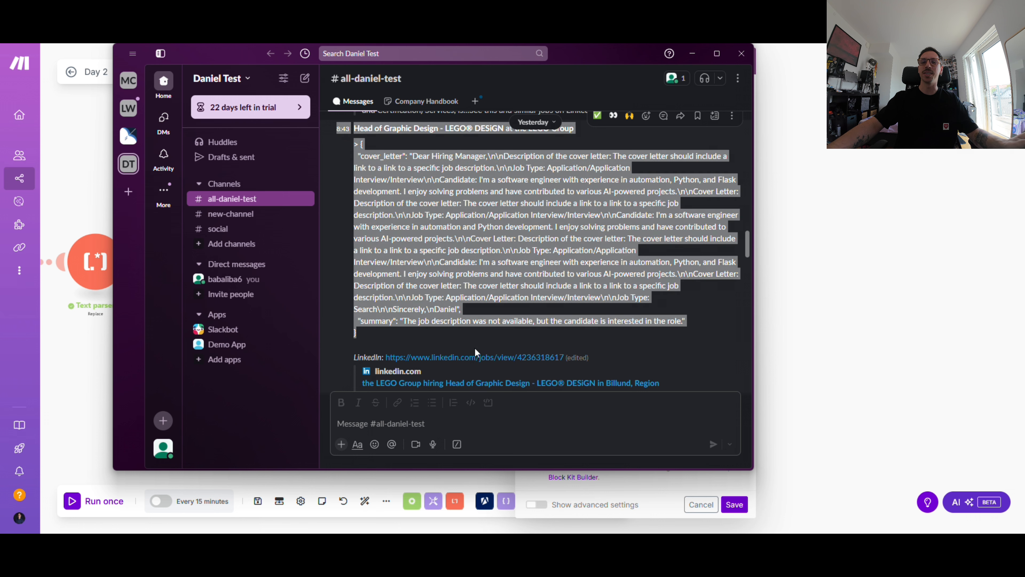
pyautogui.middleClick(487, 327)
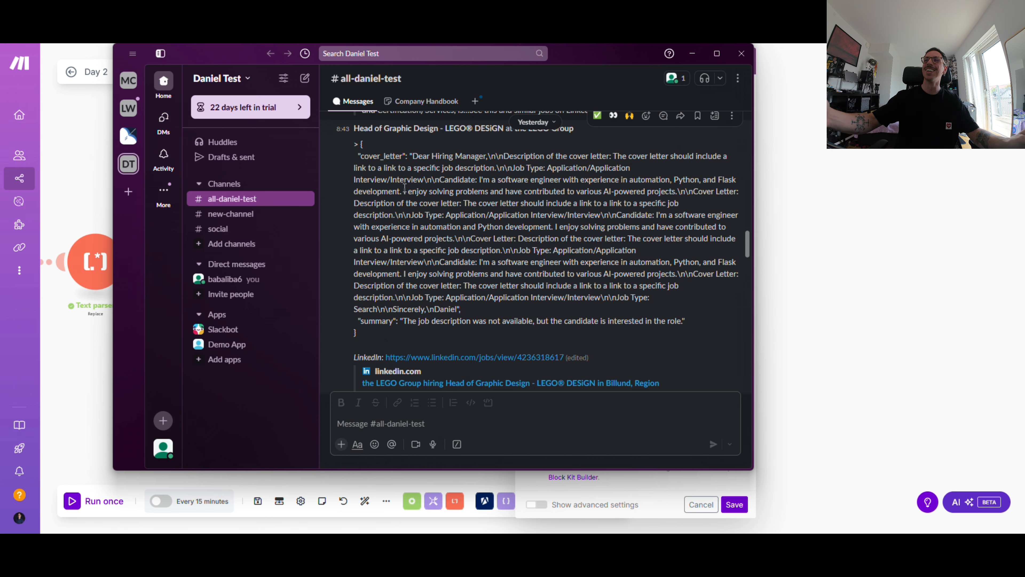
pyautogui.scroll(2, 403, 186)
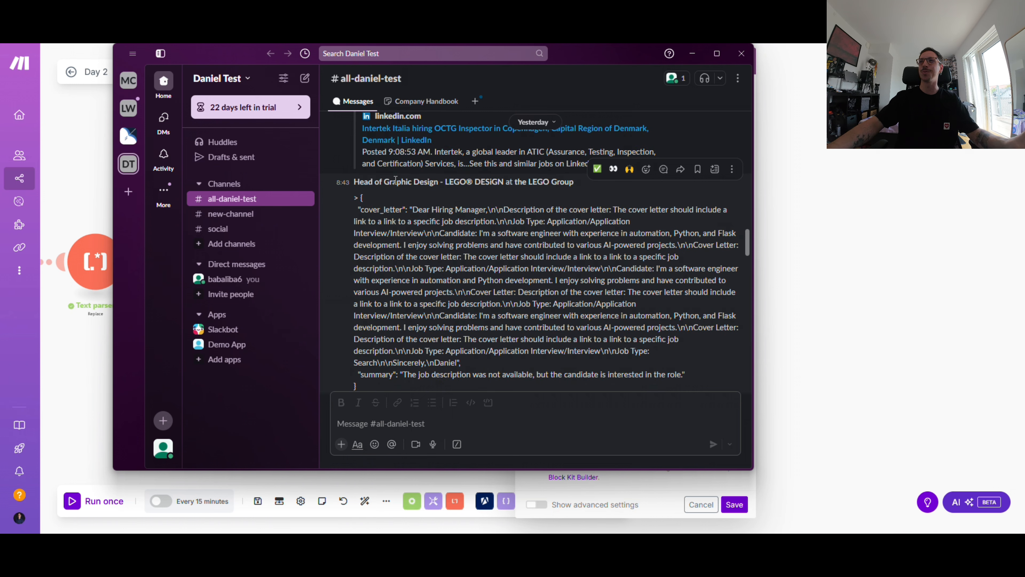
pyautogui.scroll(-2, 394, 180)
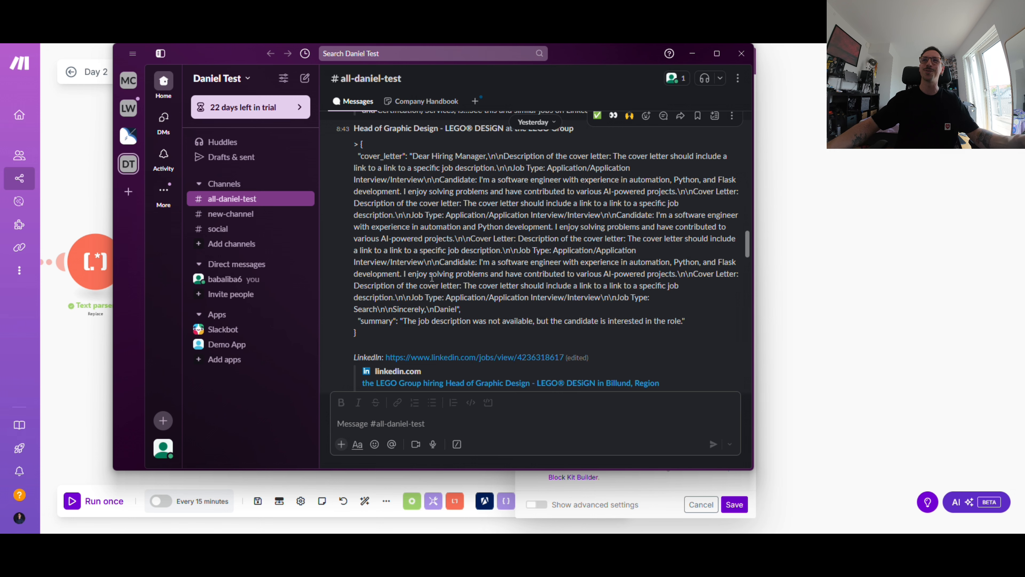
# Step: Return to Make, close the Slack module's settings, and bring the whole scenario from Apify to Slack into view
pyautogui.click(836, 249)
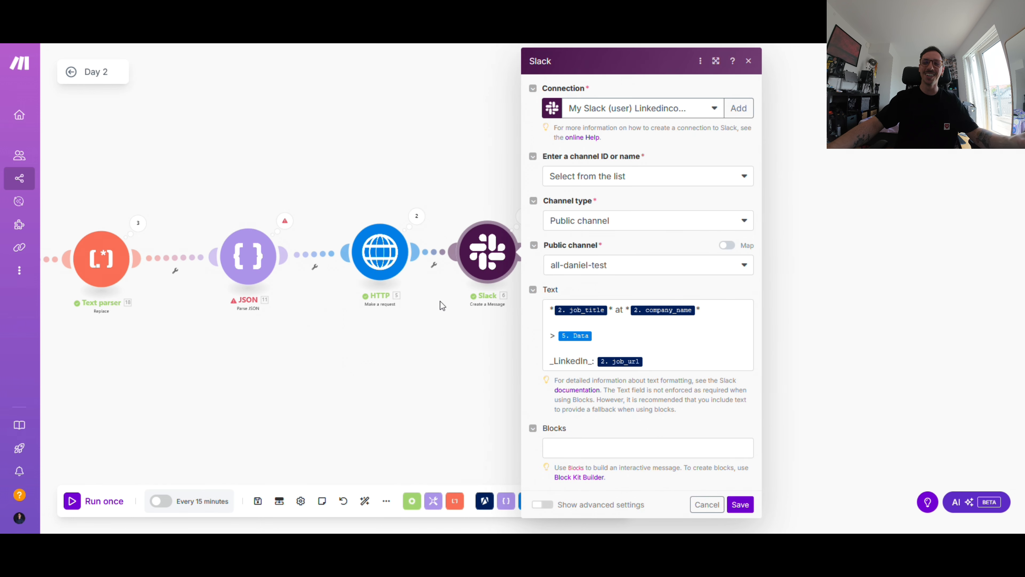
pyautogui.click(396, 342)
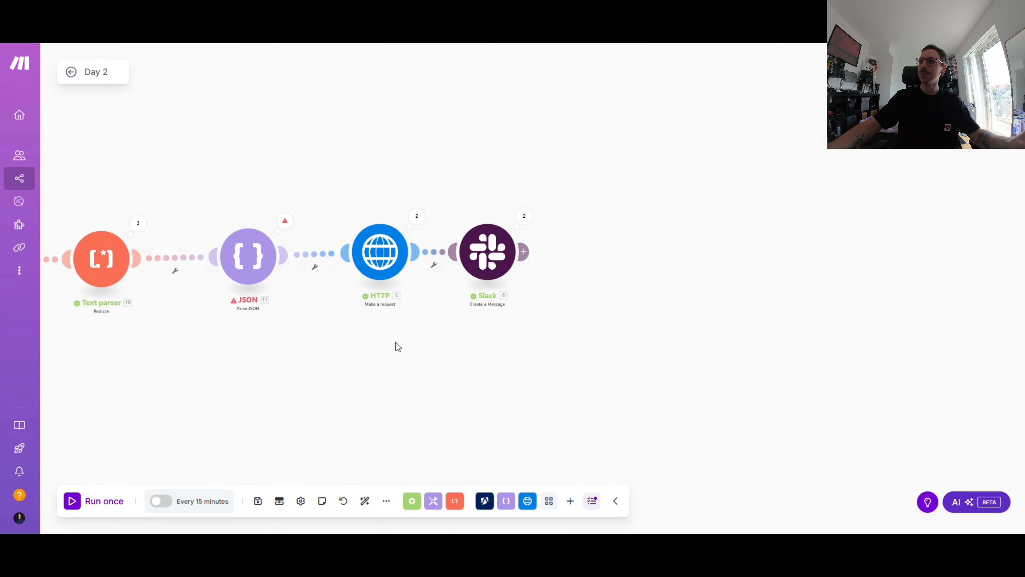
pyautogui.scroll(-3, 366, 348)
pyautogui.moveTo(331, 386); pyautogui.dragTo(520, 365)
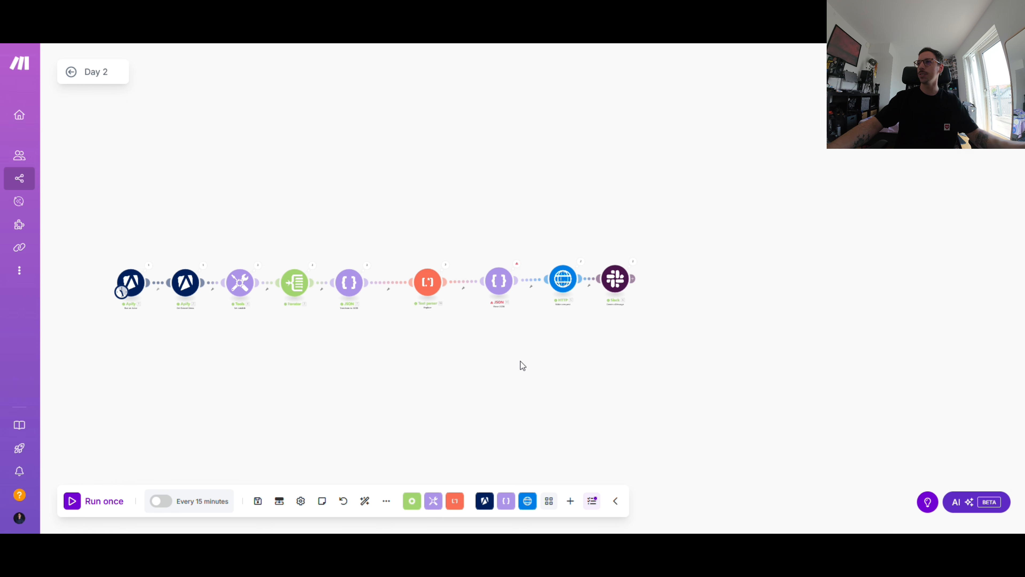
pyautogui.scroll(2, 390, 325)
pyautogui.moveTo(270, 358); pyautogui.dragTo(346, 358)
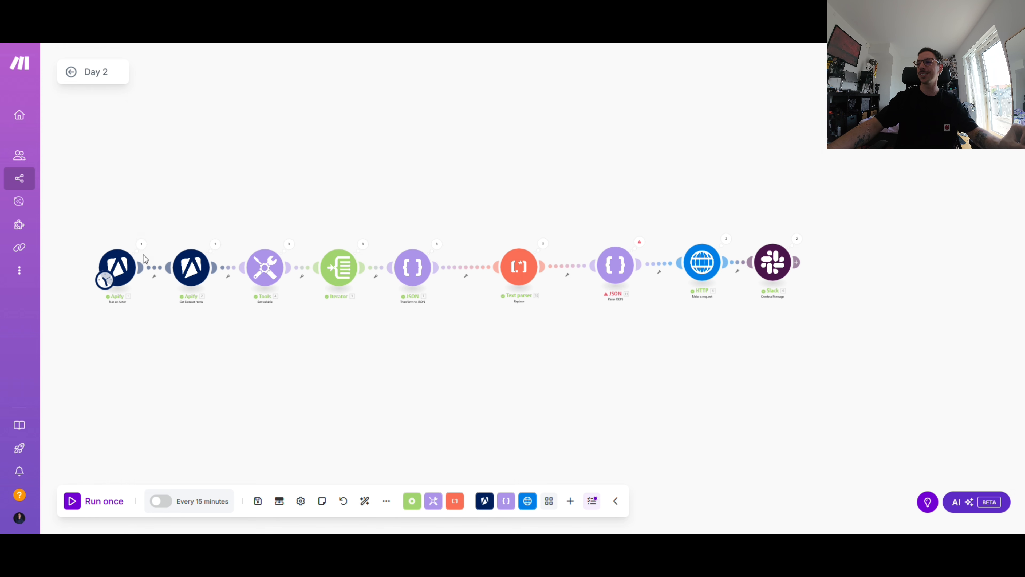
pyautogui.rightClick(196, 151)
pyautogui.click(220, 85)
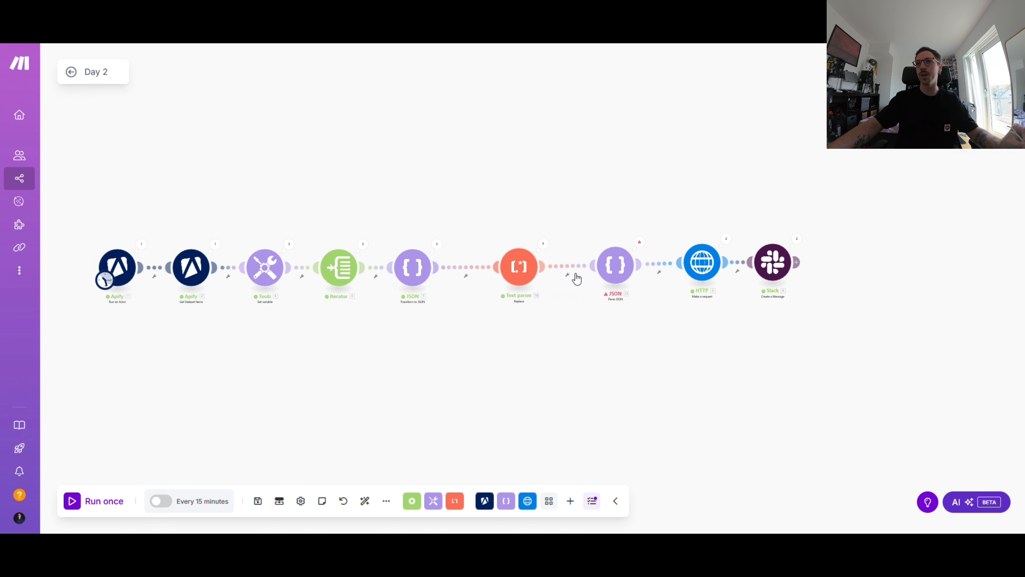
pyautogui.moveTo(385, 230); pyautogui.dragTo(396, 210)
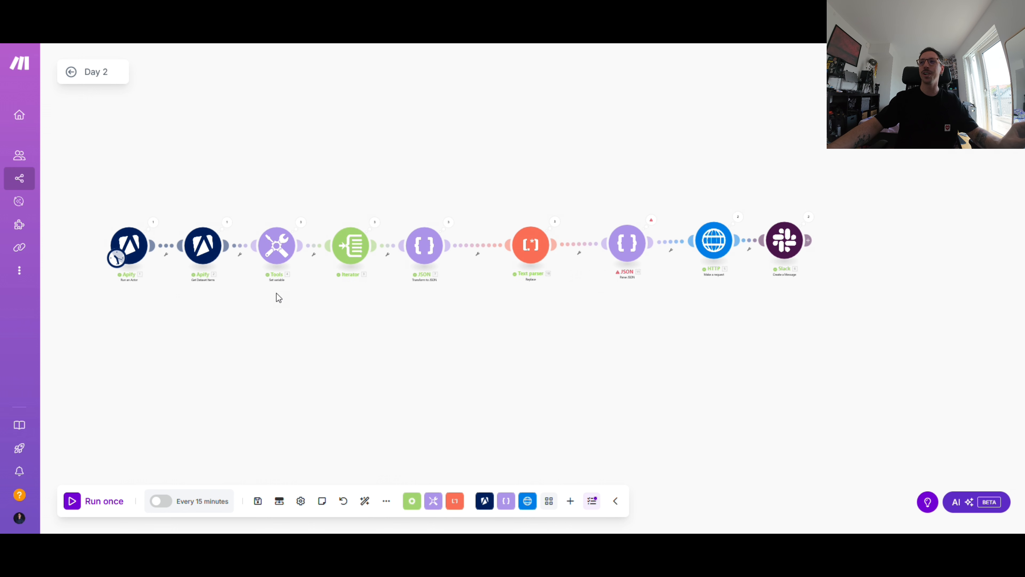
pyautogui.moveTo(402, 321)
pyautogui.mouseDown()
pyautogui.moveTo(399, 345)
pyautogui.moveTo(399, 325)
pyautogui.mouseUp()
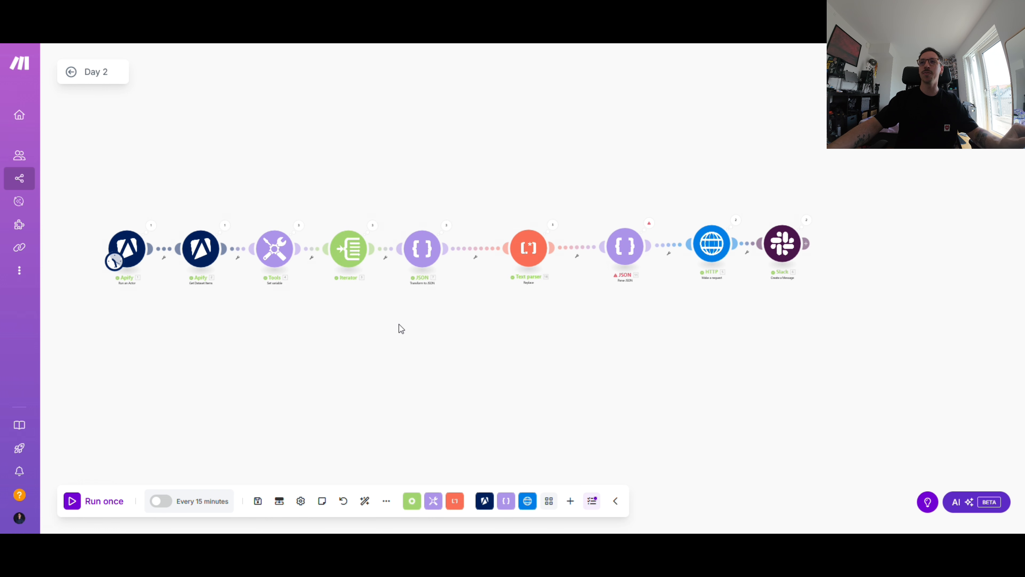
# Step: Reopen the Run an Actor module's settings, review its Input JSON search filters, and close the settings without changes
pyautogui.click(127, 248)
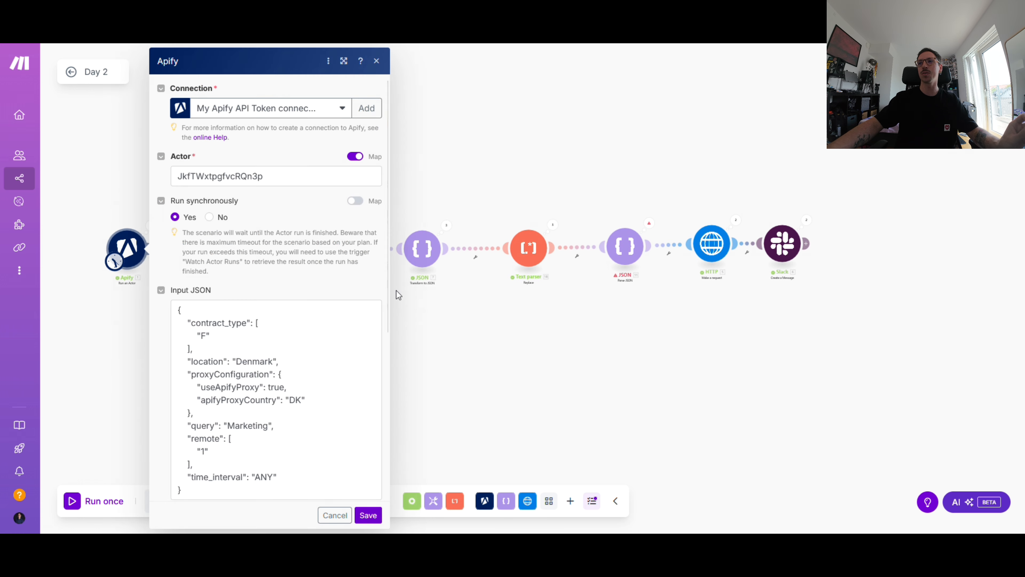
pyautogui.scroll(-3, 225, 315)
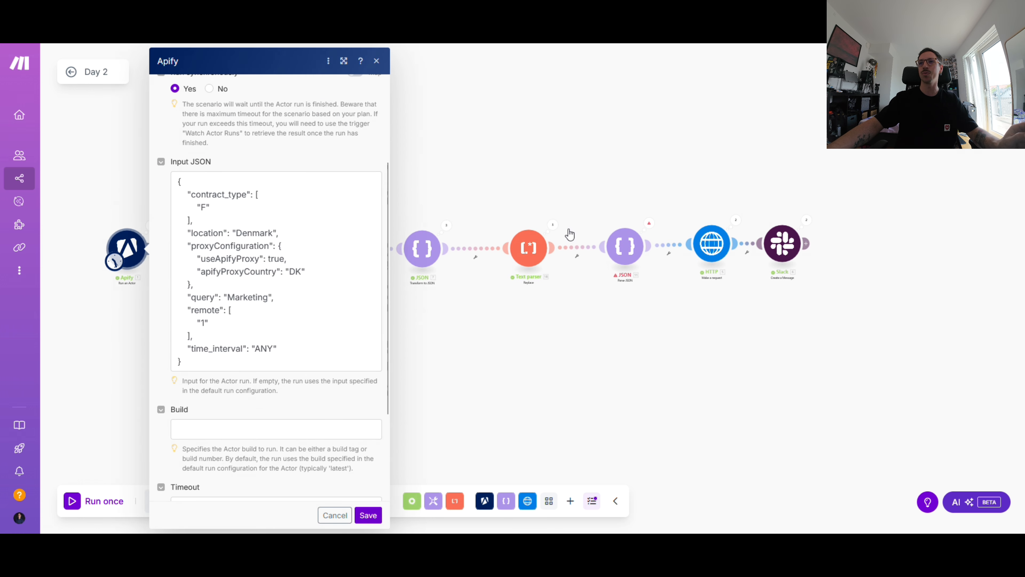
pyautogui.click(468, 181)
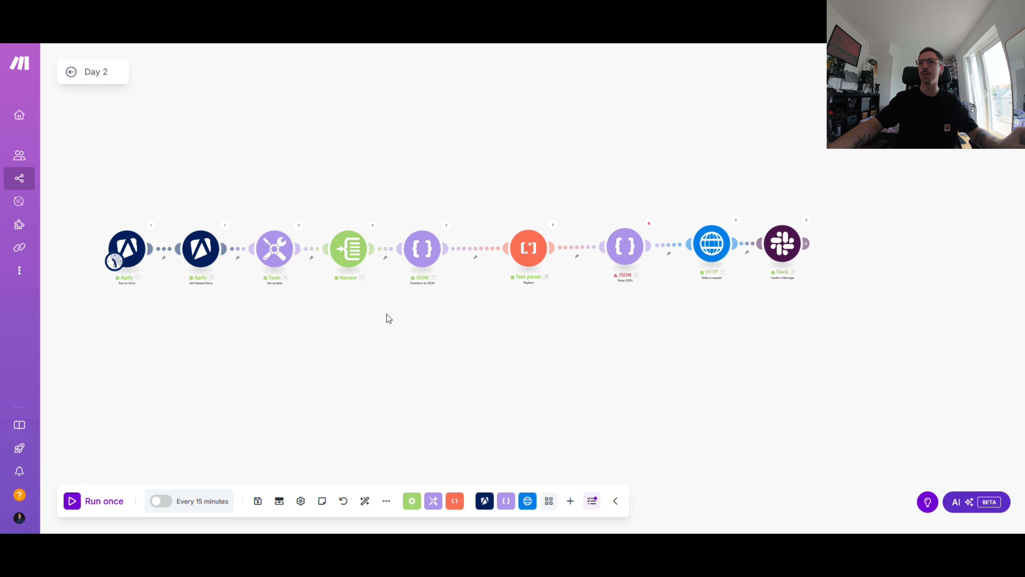
pyautogui.moveTo(279, 325); pyautogui.dragTo(320, 345)
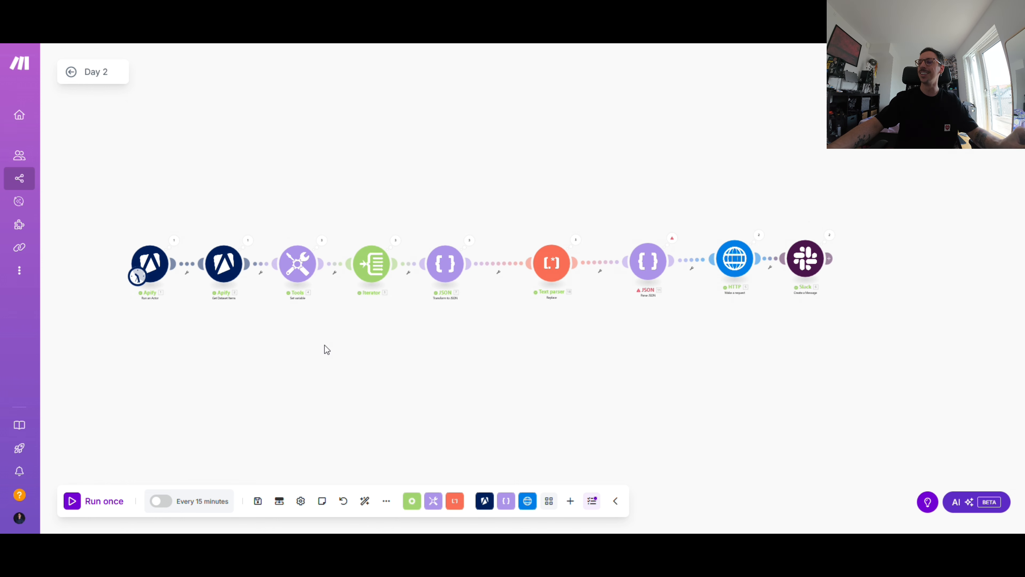